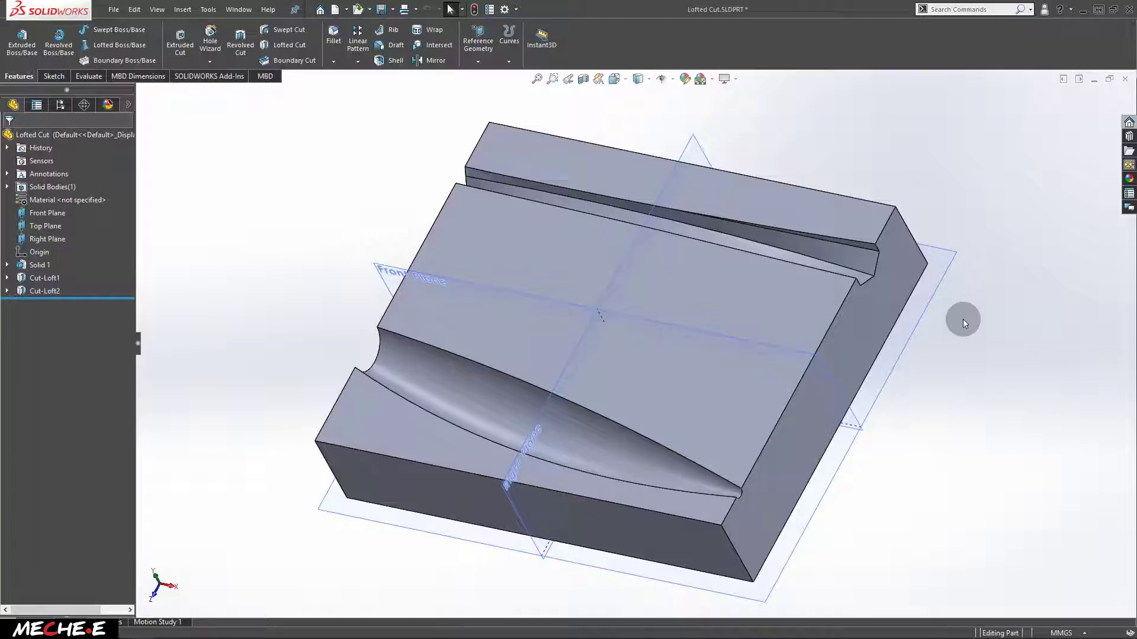
Orbit and zoom the existing model to inspect it, then clear the selection
middle_click_drag(419, 178, 559, 281)
middle_click_drag(721, 234, 540, 183)
middle_click_drag(661, 351, 432, 427)
scroll(654, 407, "down", 3)
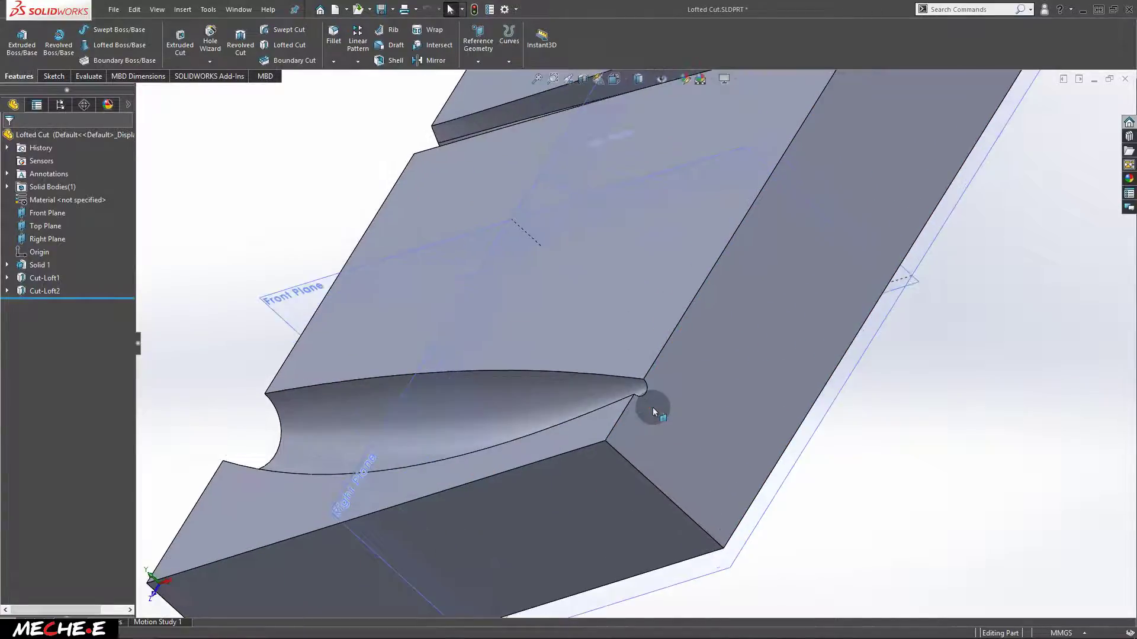
scroll(652, 406, "up", 3)
middle_click_drag(641, 322, 596, 282)
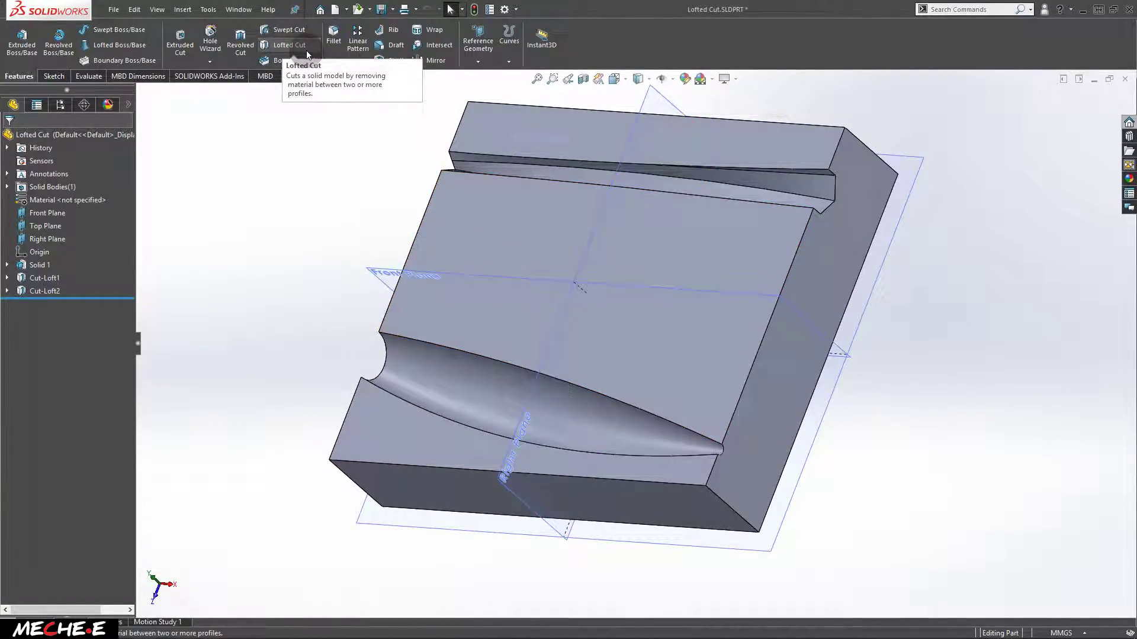
left_click(908, 247)
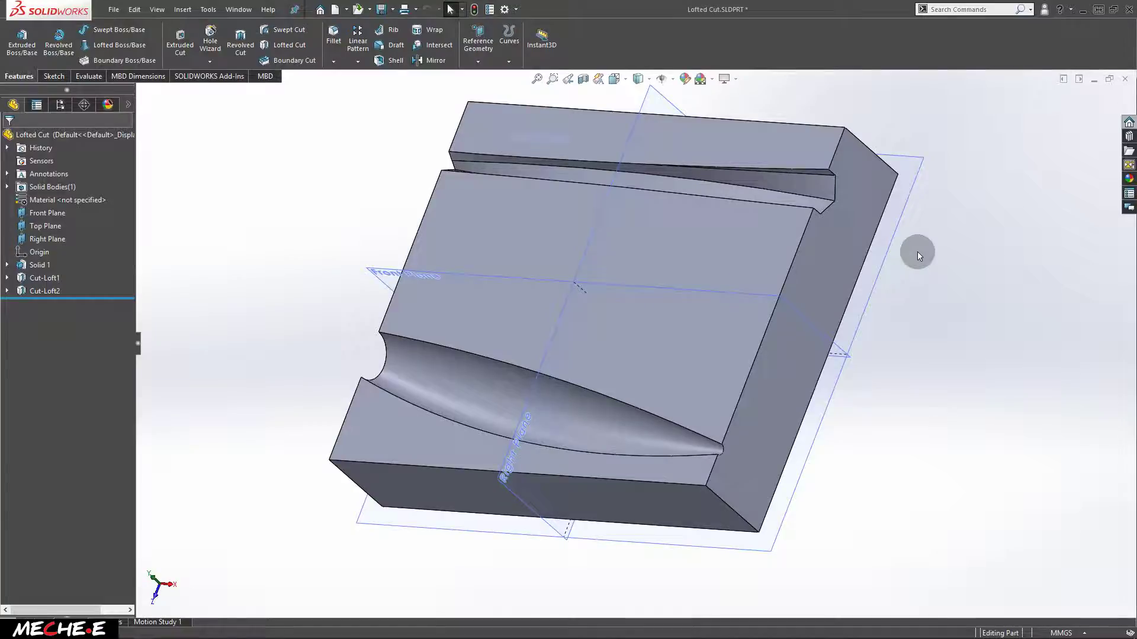
Create a new part, show the reference planes and view the Top Plane Normal To
key("ctrl+n")
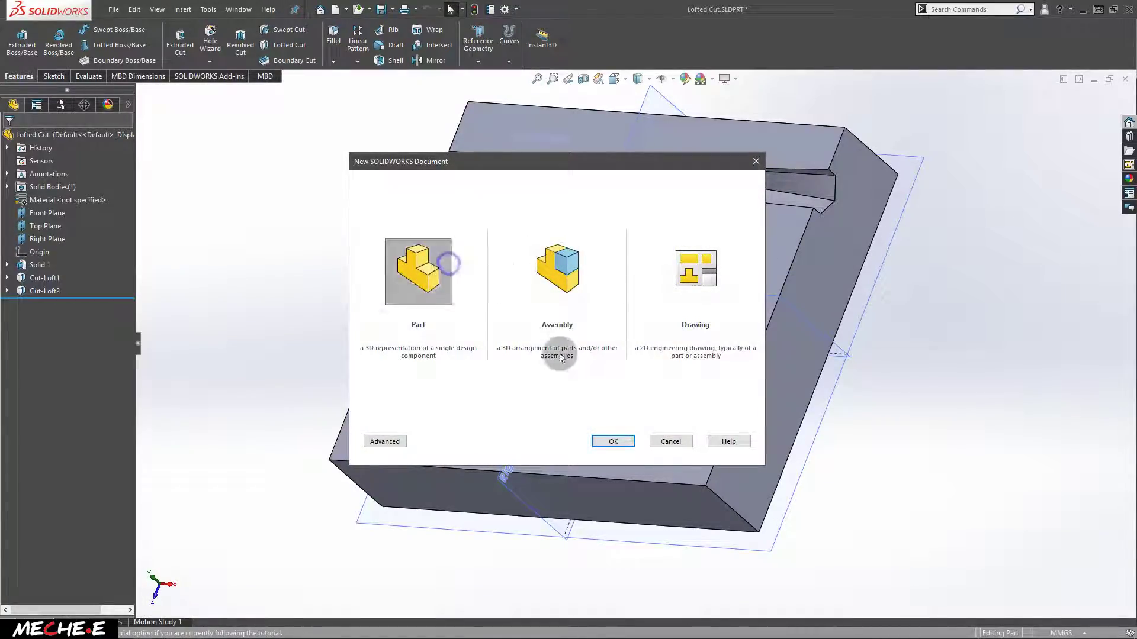
left_click(629, 441)
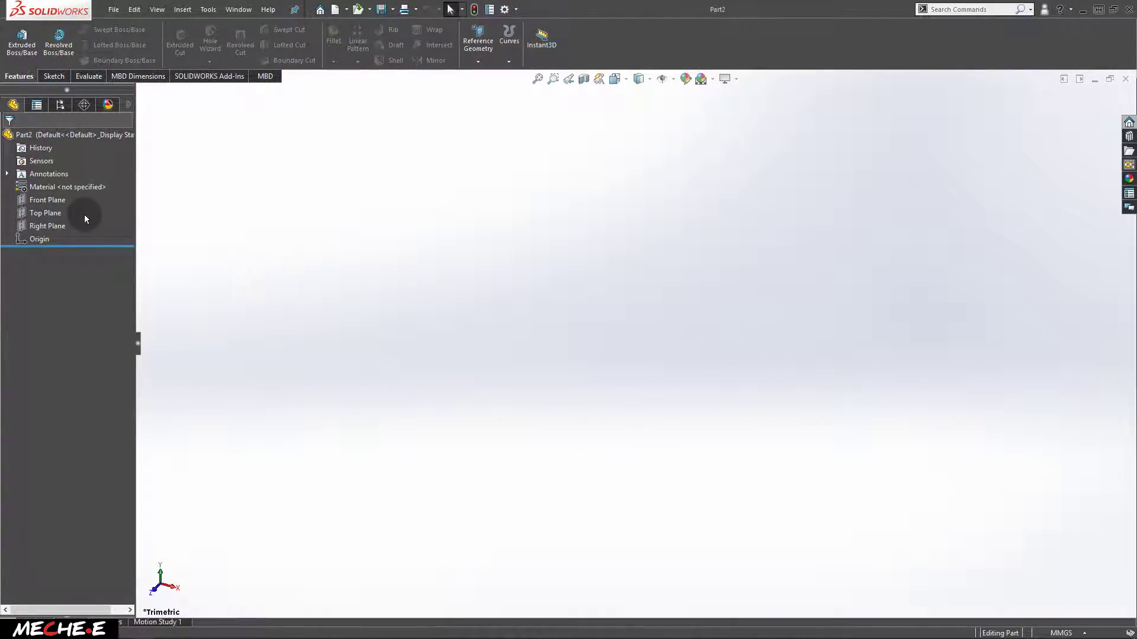
left_click(63, 201)
left_click(63, 227, "shift")
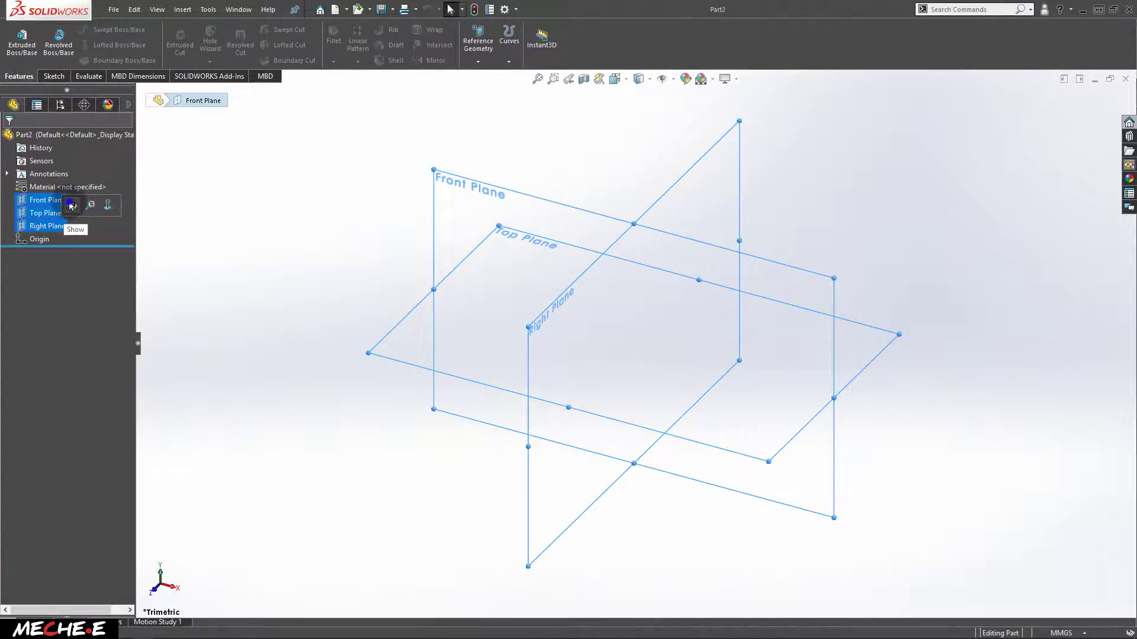
left_click(72, 205)
mouse_move(672, 318)
middle_mouse_down()
mouse_move(655, 297)
mouse_move(708, 343)
middle_mouse_up()
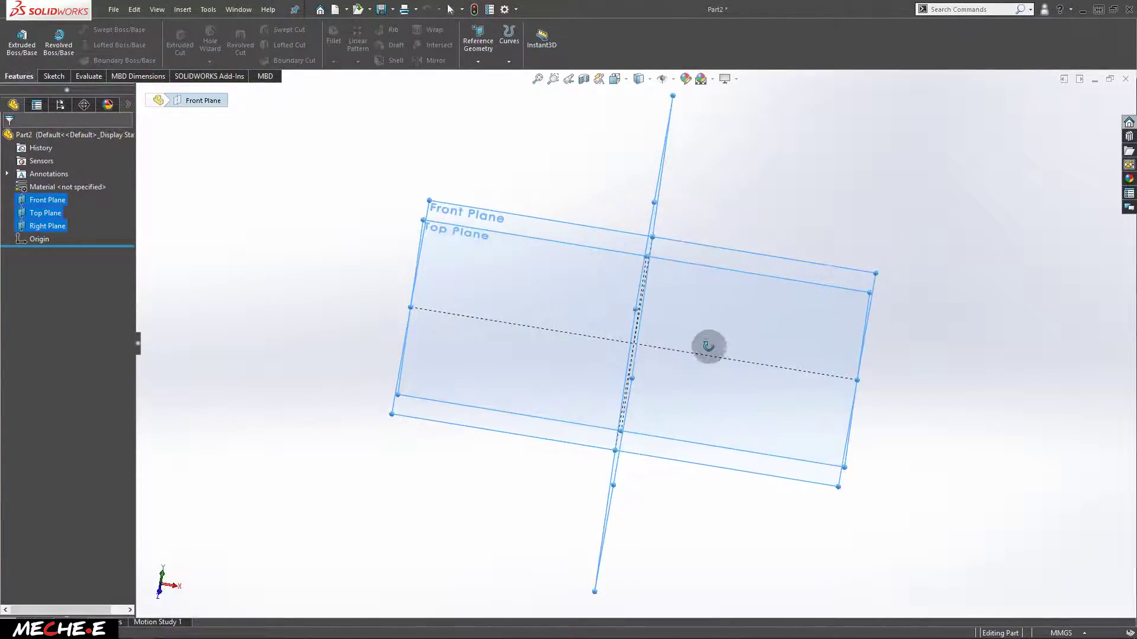
left_click(488, 374)
left_click(579, 336)
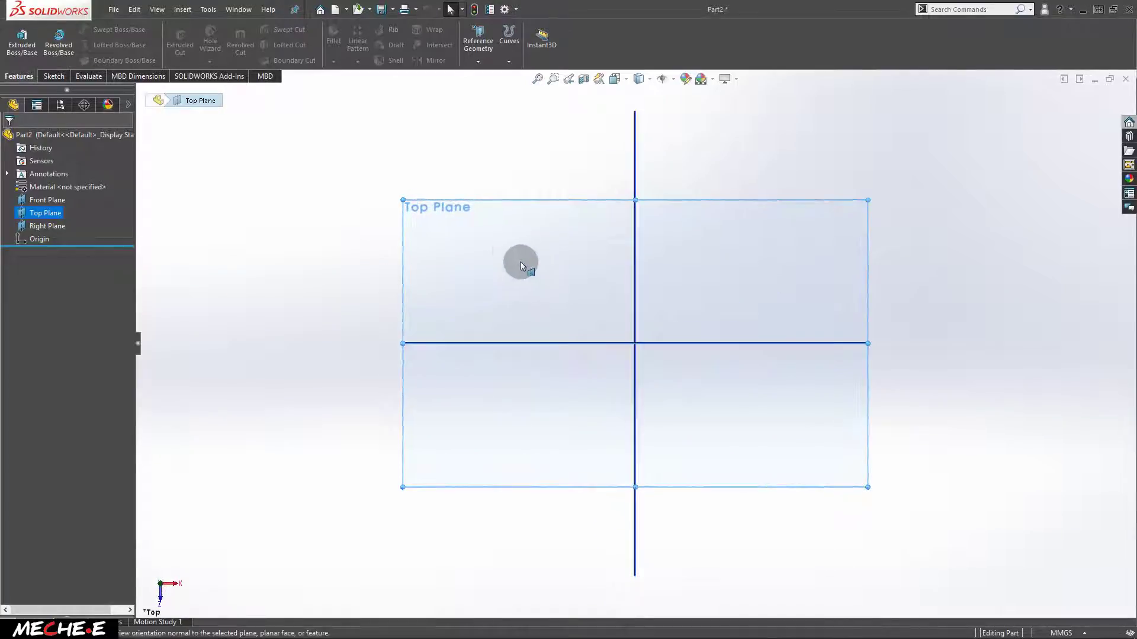
Sketch a center rectangle at the origin on the Top Plane
left_click(53, 76)
left_click(23, 42)
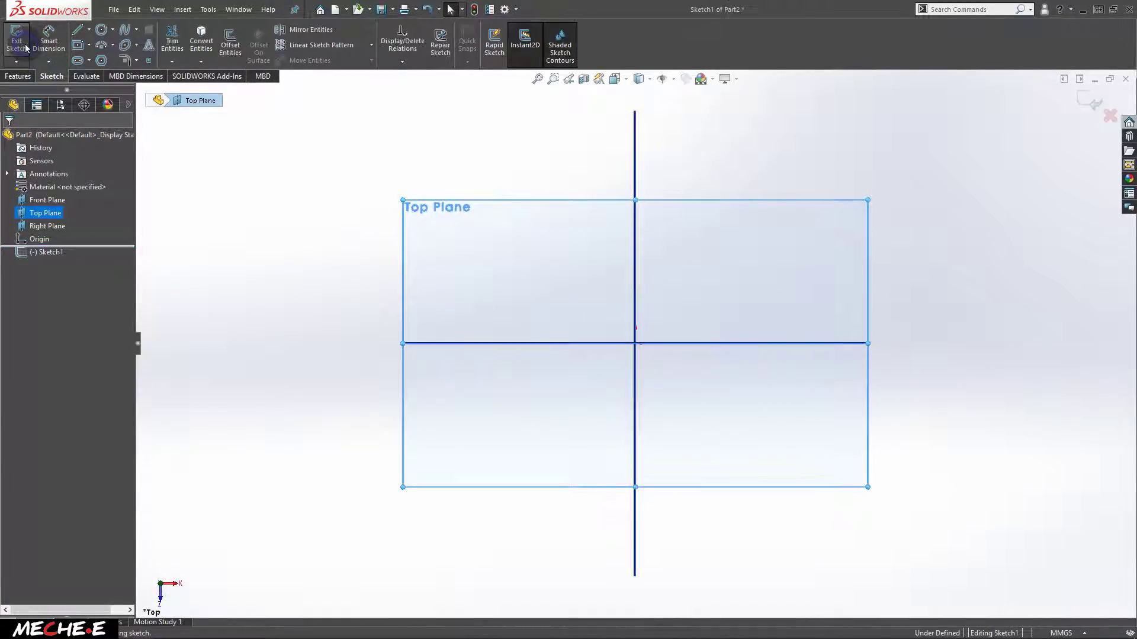
left_click(78, 45)
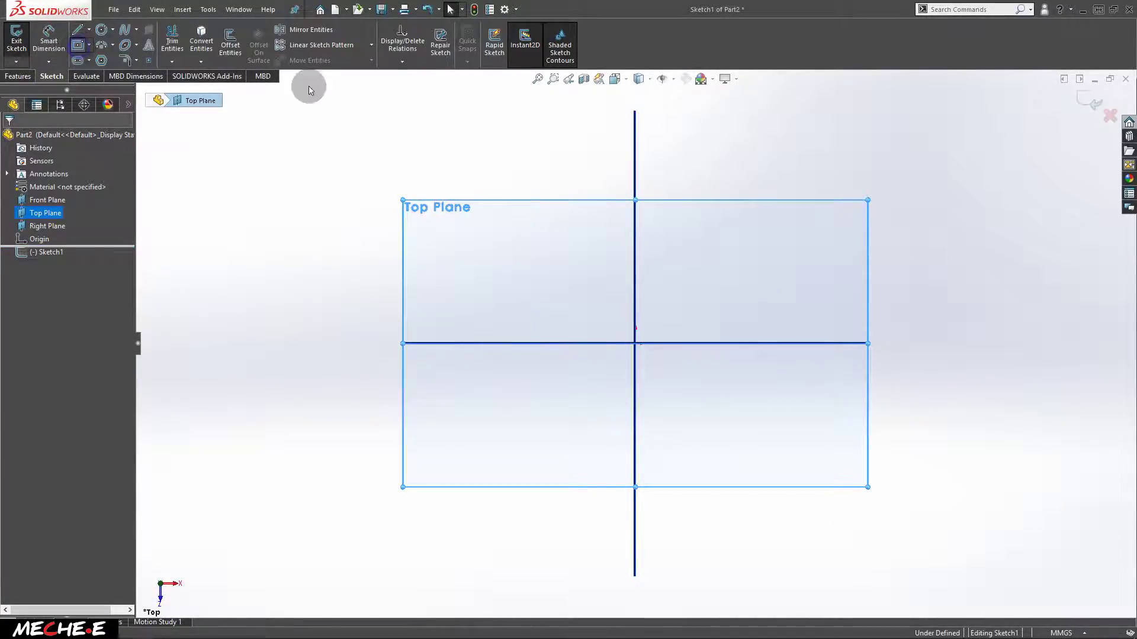
left_click(635, 344)
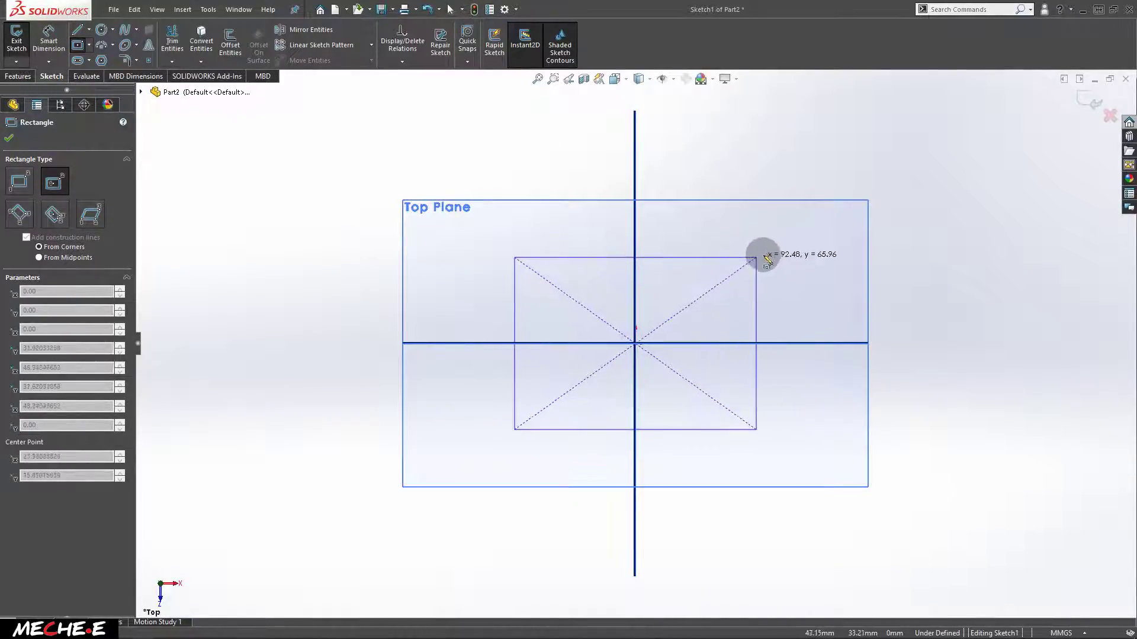
left_click(799, 245)
key("s")
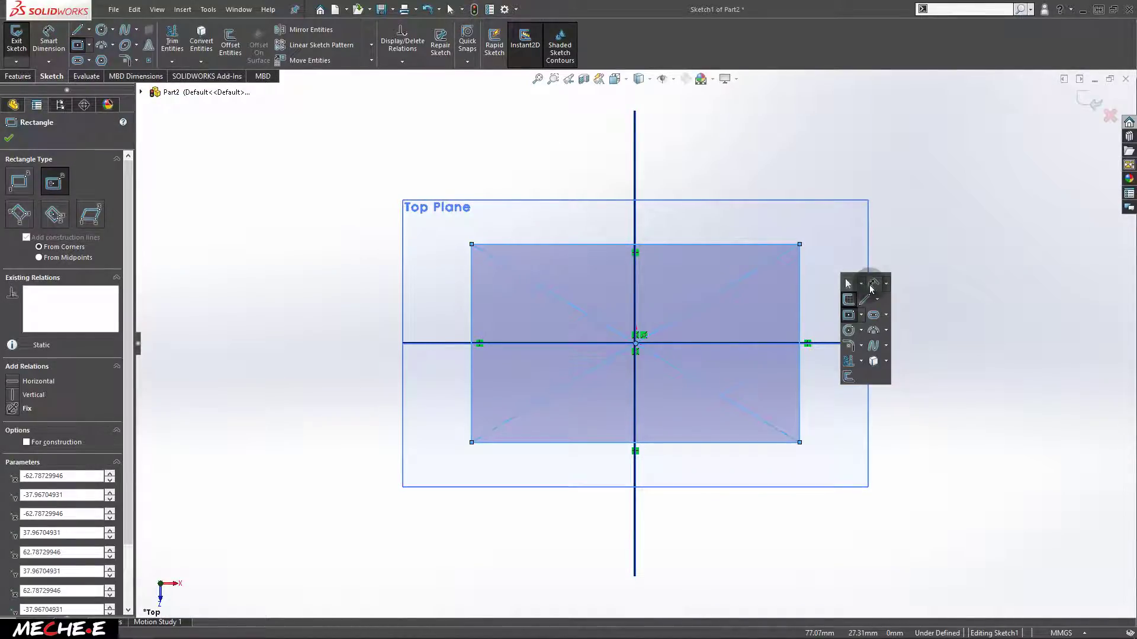
Dimension the rectangle 150 wide by 80 tall and exit Sketch1
left_click(873, 285)
left_click(758, 242)
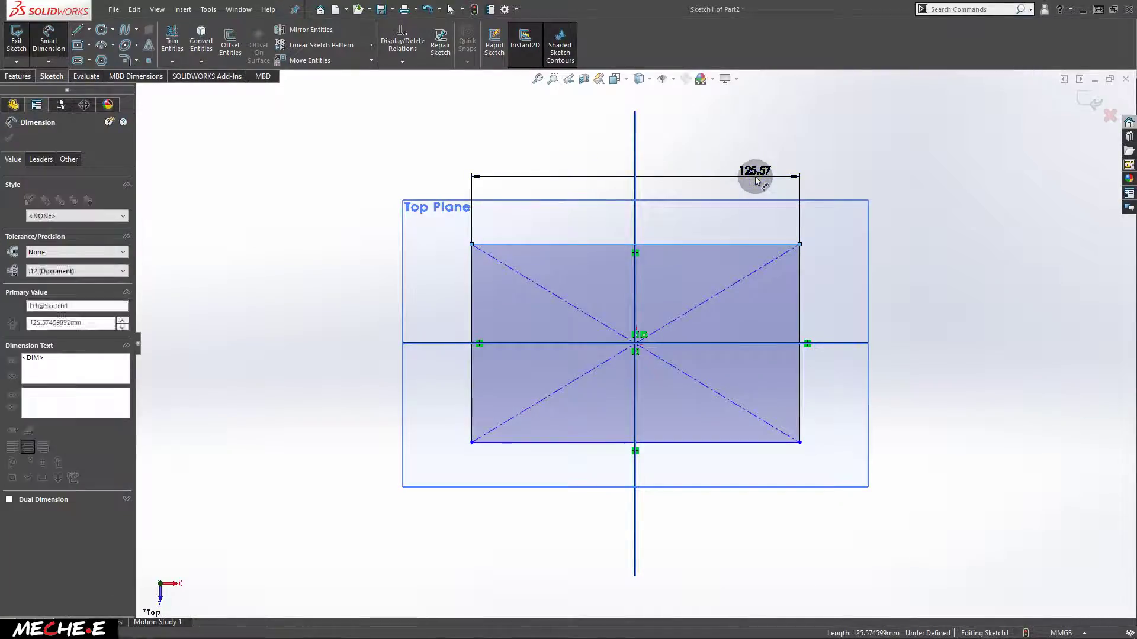
left_click(753, 175)
type("150")
key("Return")
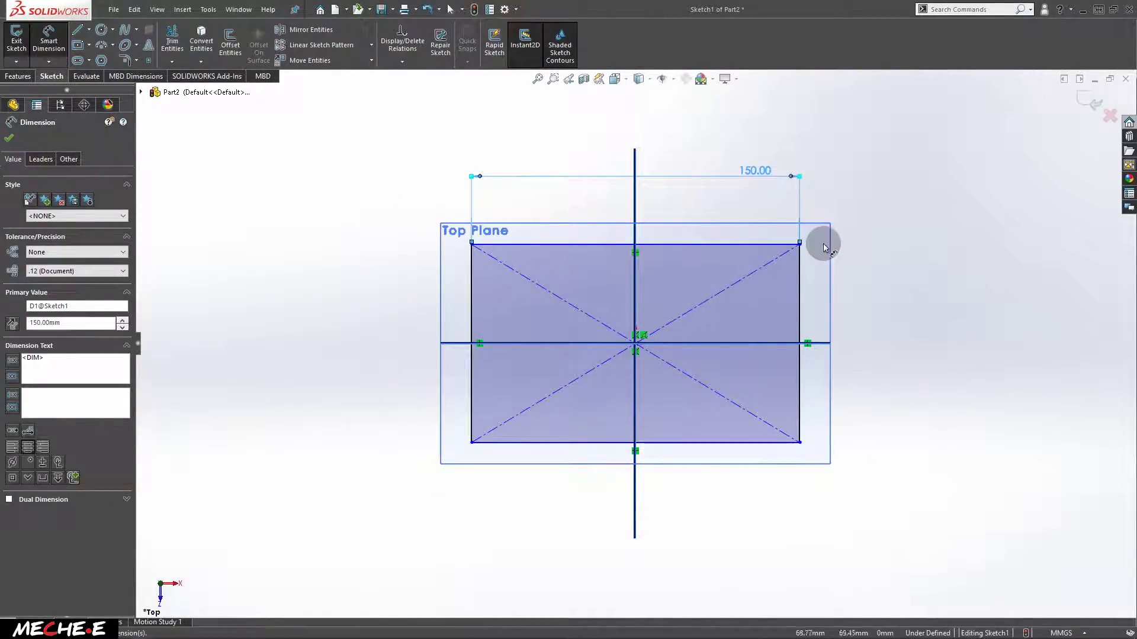
left_click(800, 263)
left_click(872, 278)
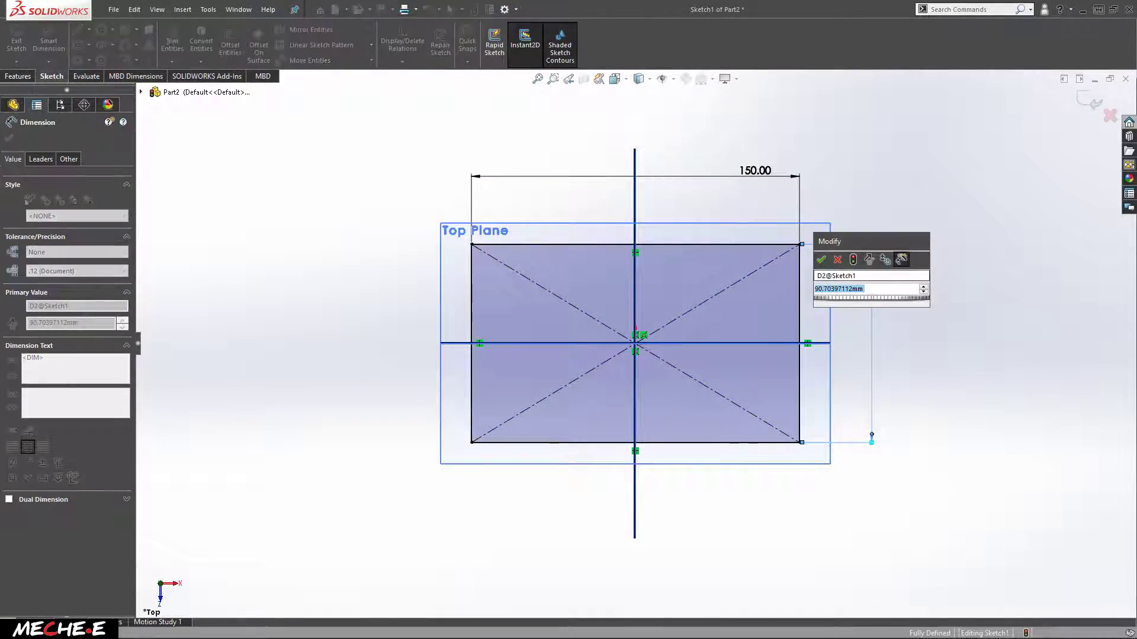
type("80")
key("Return")
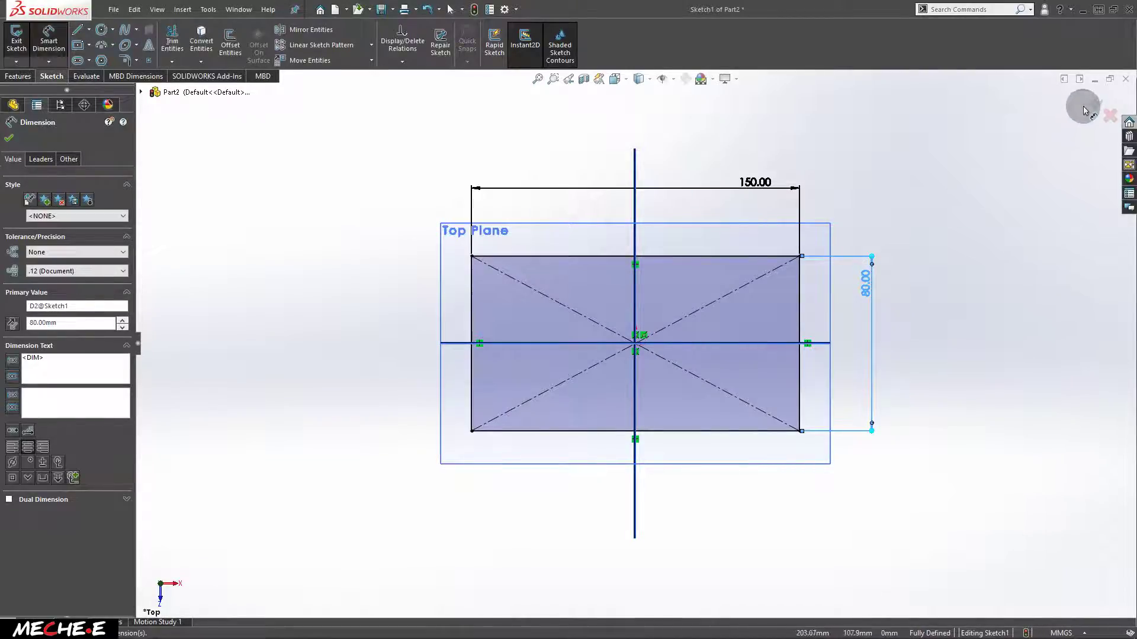
left_click(1087, 106)
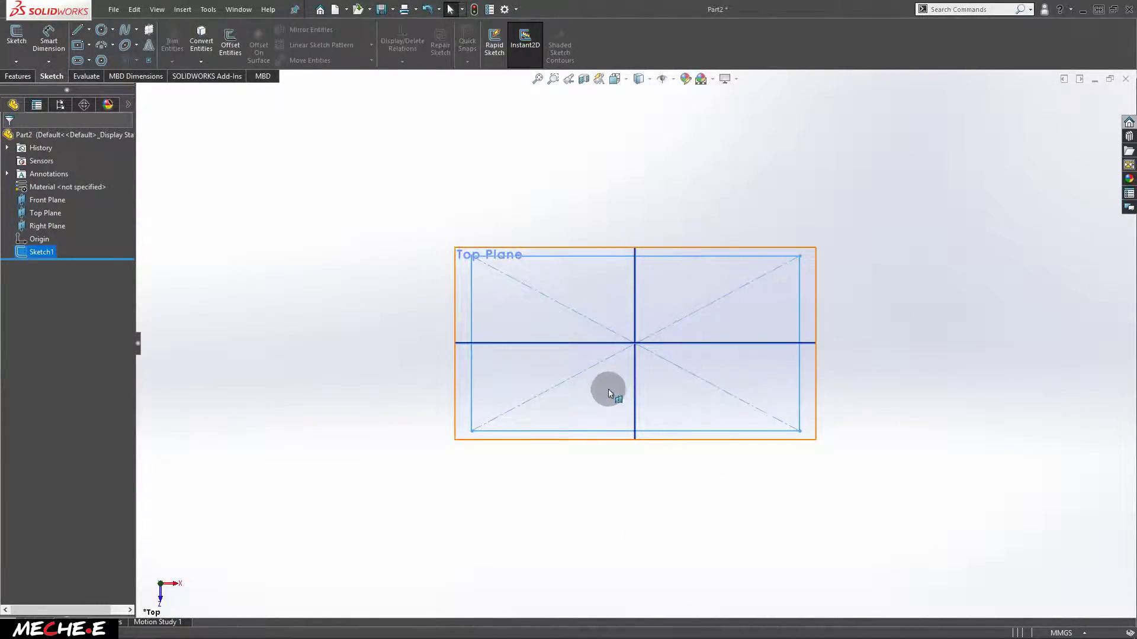
Extrude Sketch1 Blind 25 mm to create Boss-Extrude1
left_click(16, 77)
left_click(21, 51)
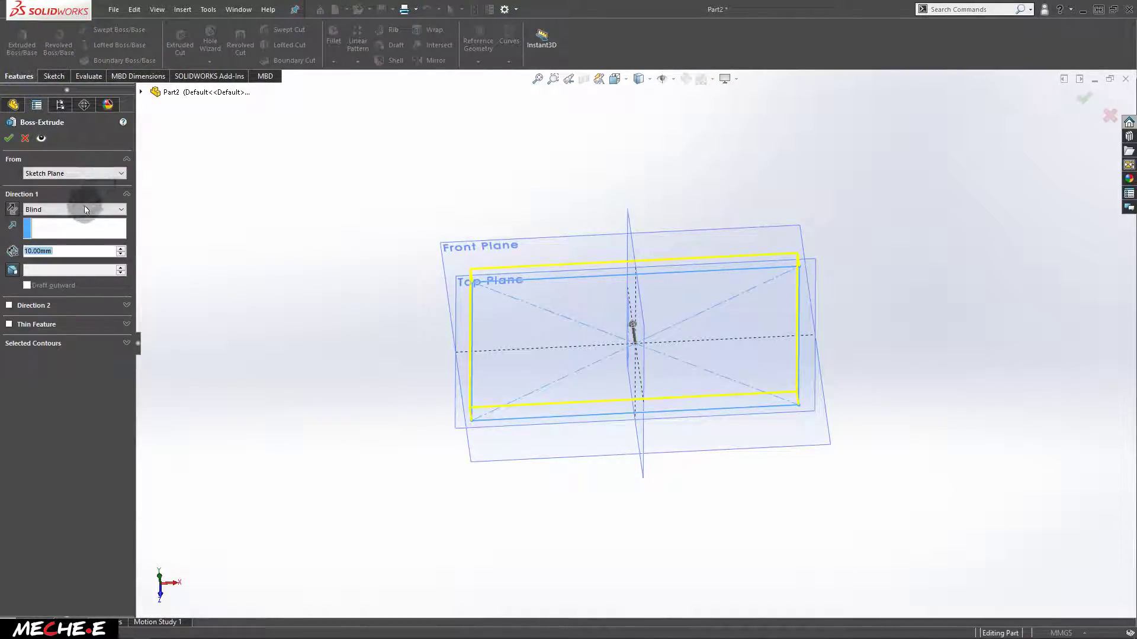
left_click_drag(82, 253, 18, 251)
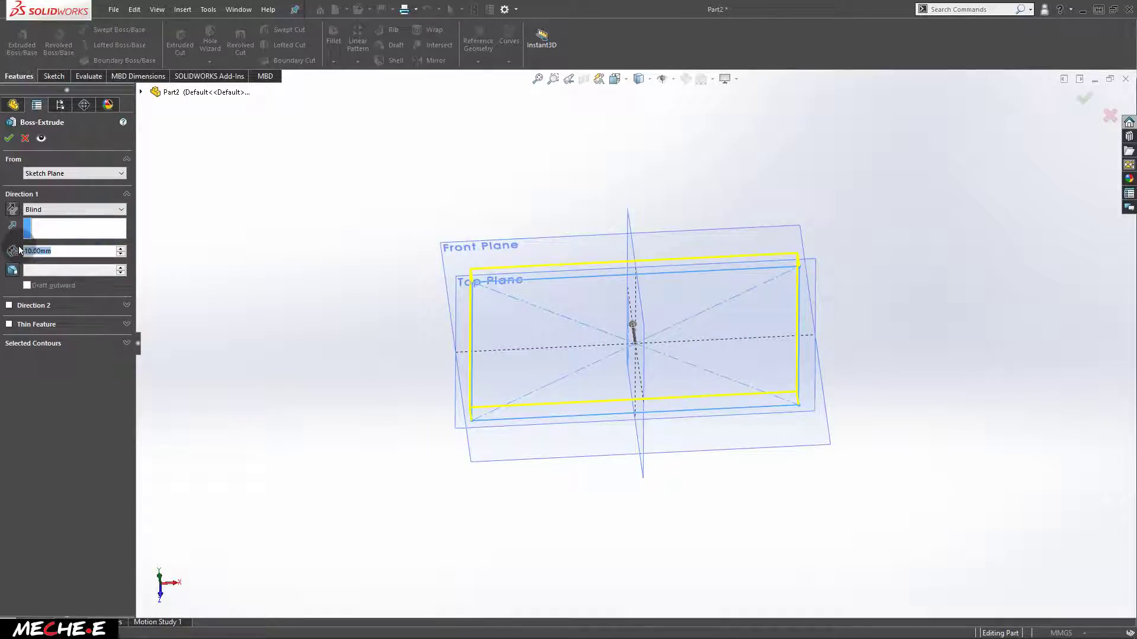
key("Return")
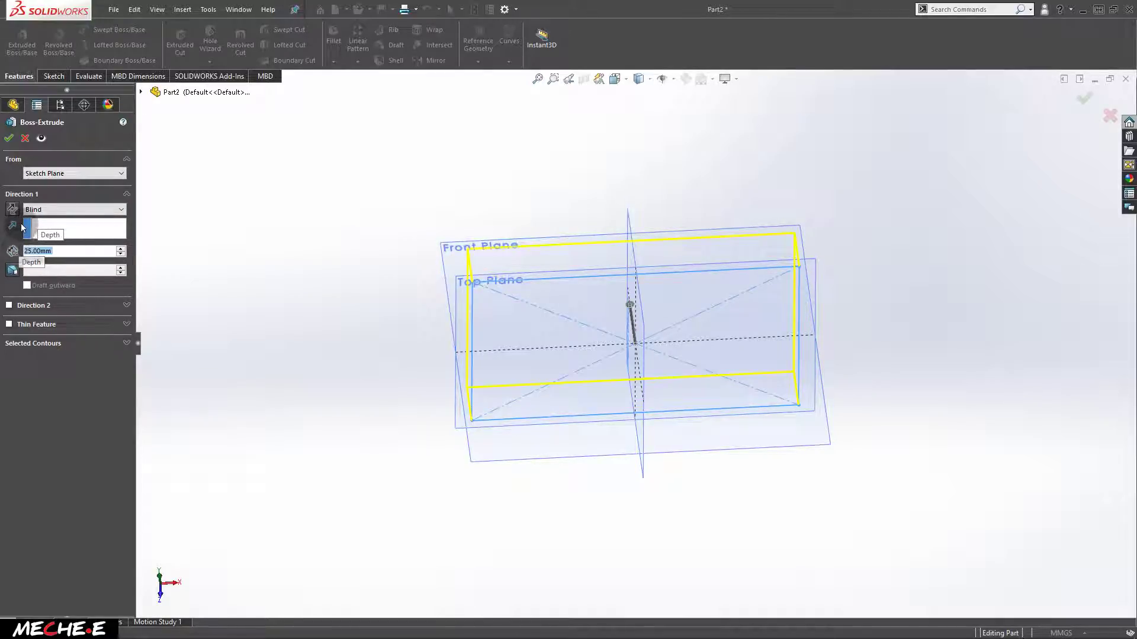
left_click(572, 181)
left_click(1083, 107)
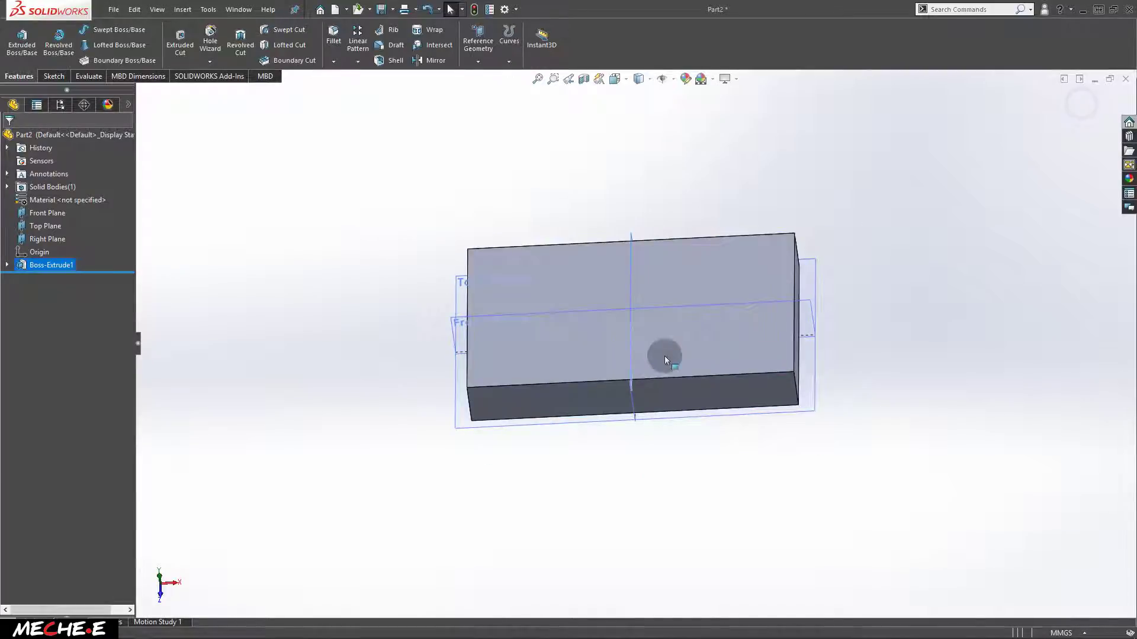
Orbit the block and set the view Normal To its end face
middle_click_drag(482, 436, 560, 366)
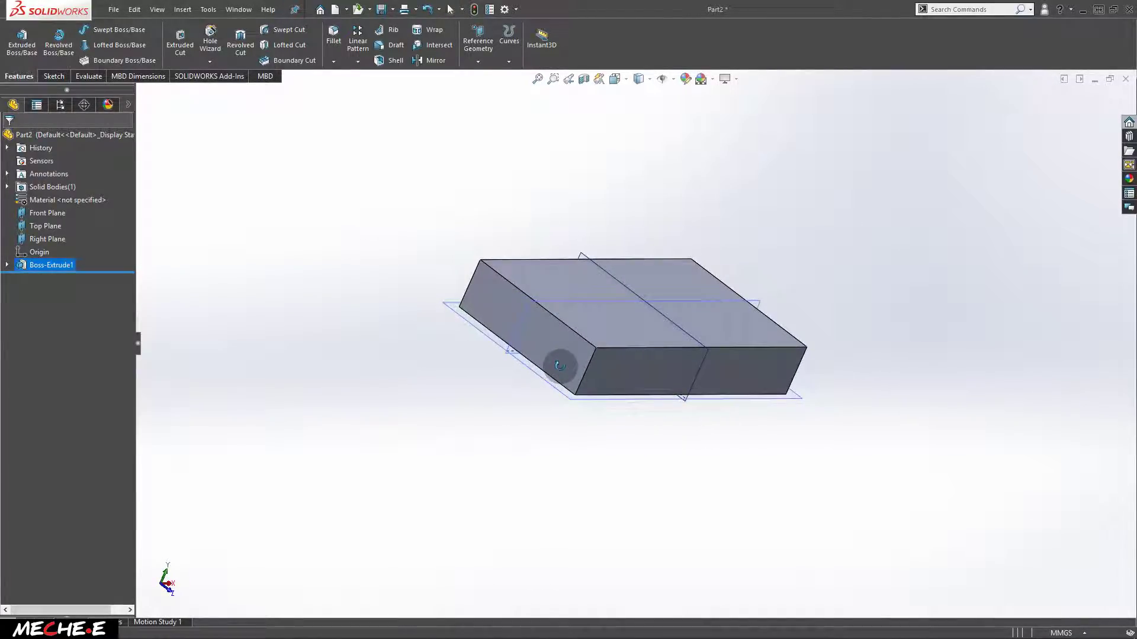
left_click(492, 293)
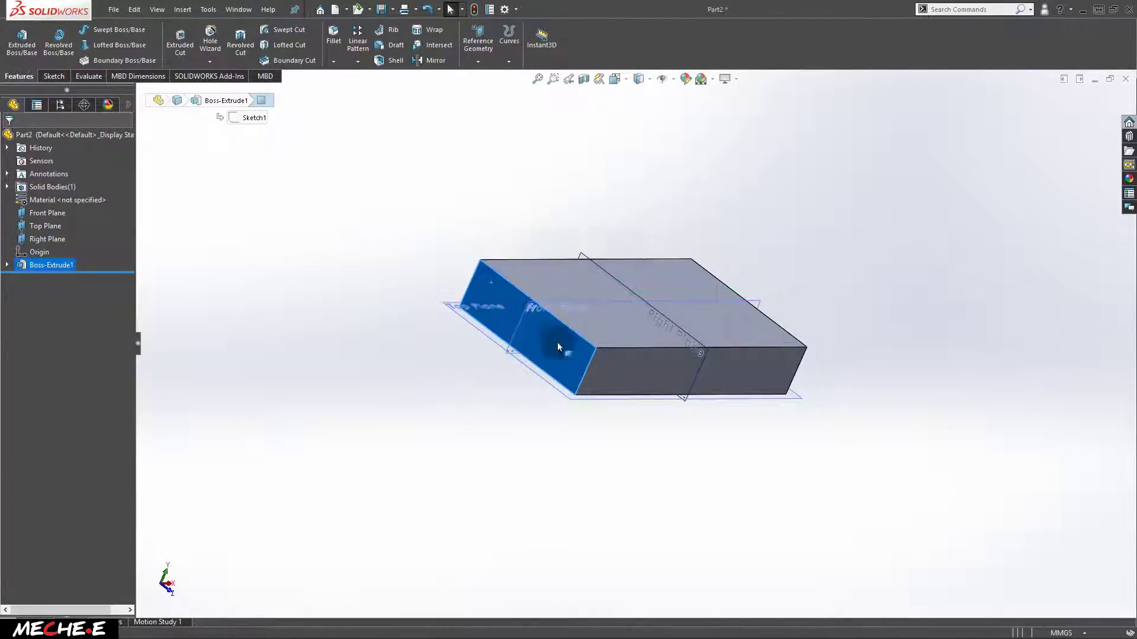
mouse_move(556, 342)
middle_mouse_down()
mouse_move(507, 399)
mouse_move(543, 348)
mouse_move(482, 308)
middle_mouse_up()
right_click(483, 312)
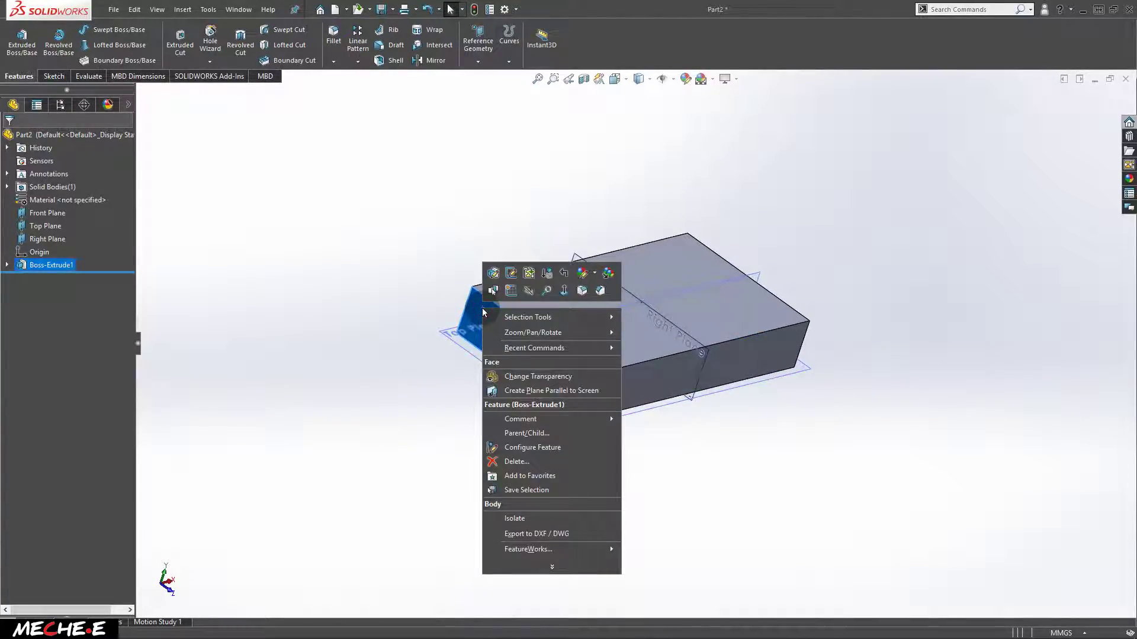
left_click(566, 290)
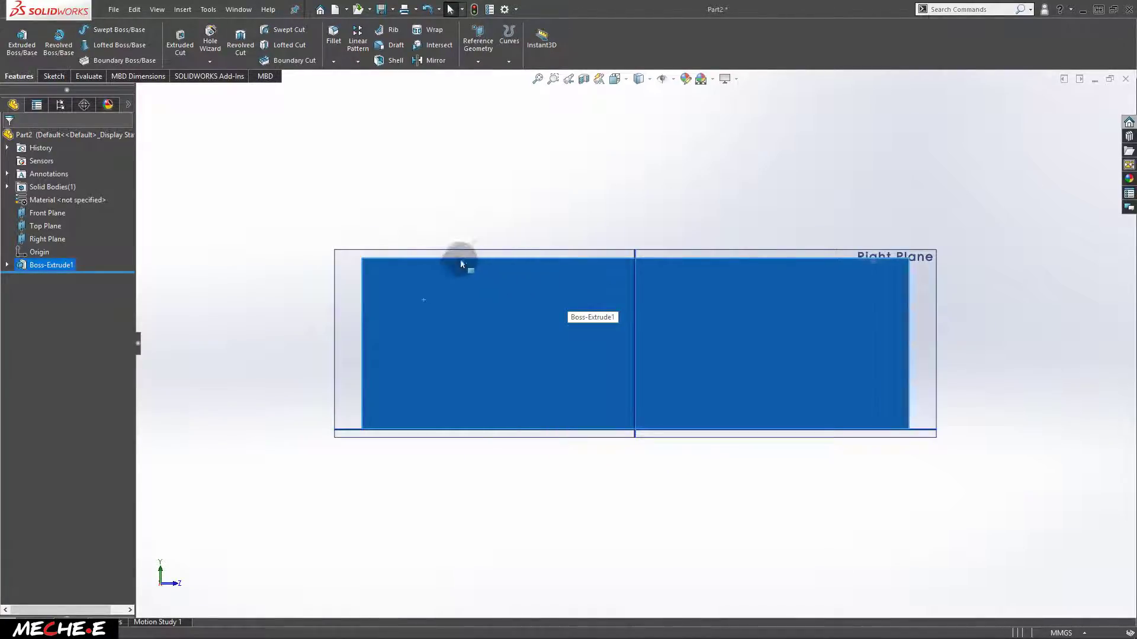
Sketch an inverted triangle polygon centred on the block's top edge and exit Sketch2
left_click(62, 80)
left_click(27, 50)
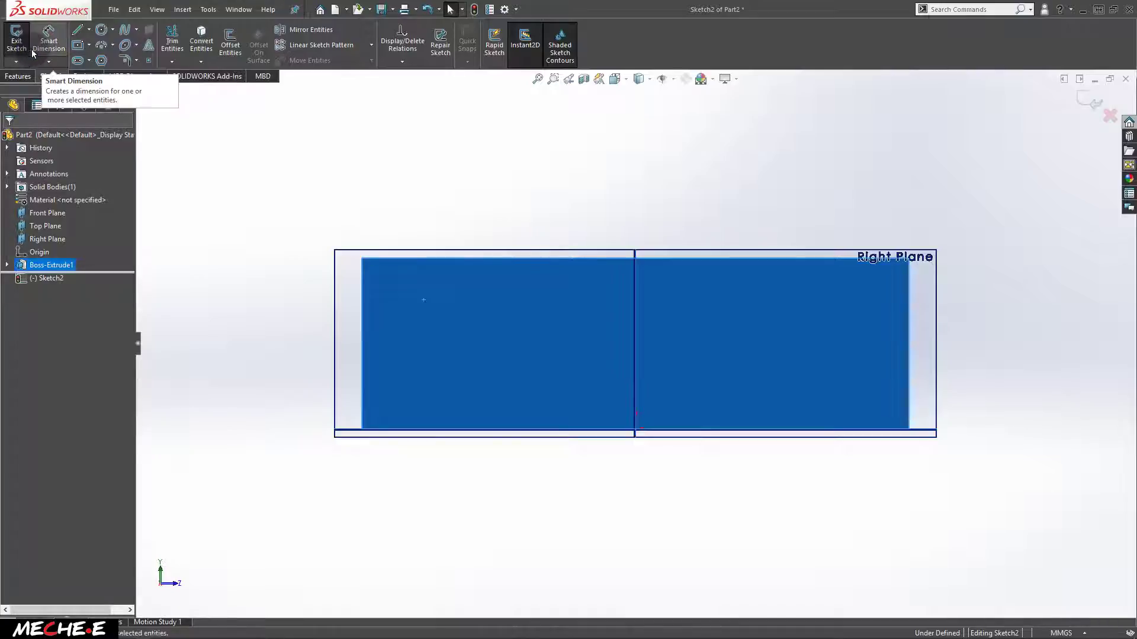
left_click(100, 60)
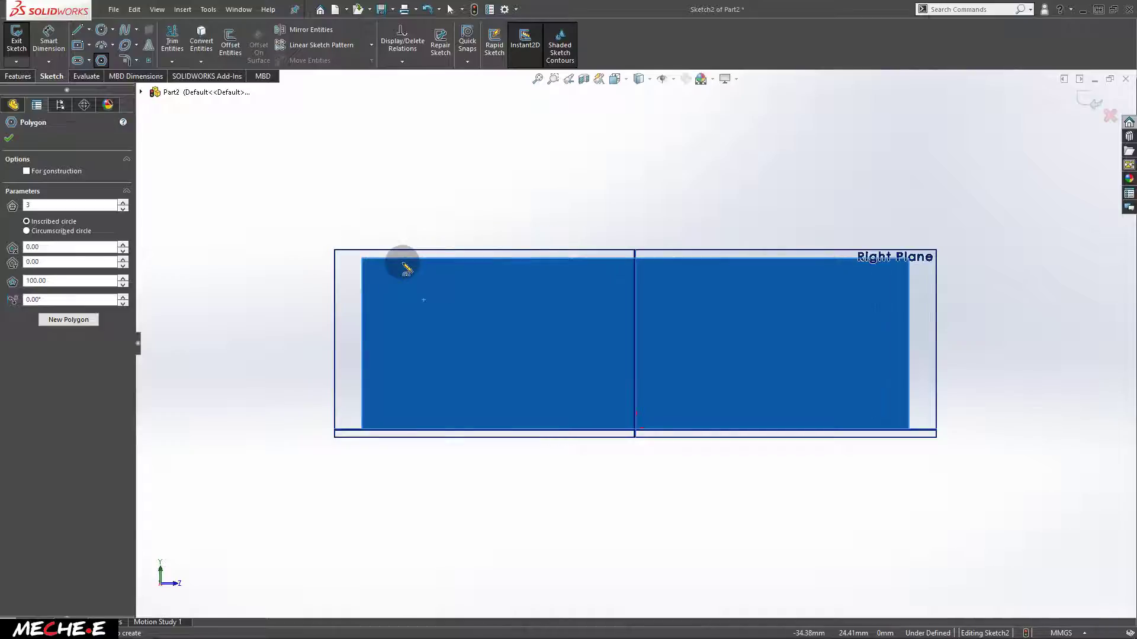
left_click(421, 258)
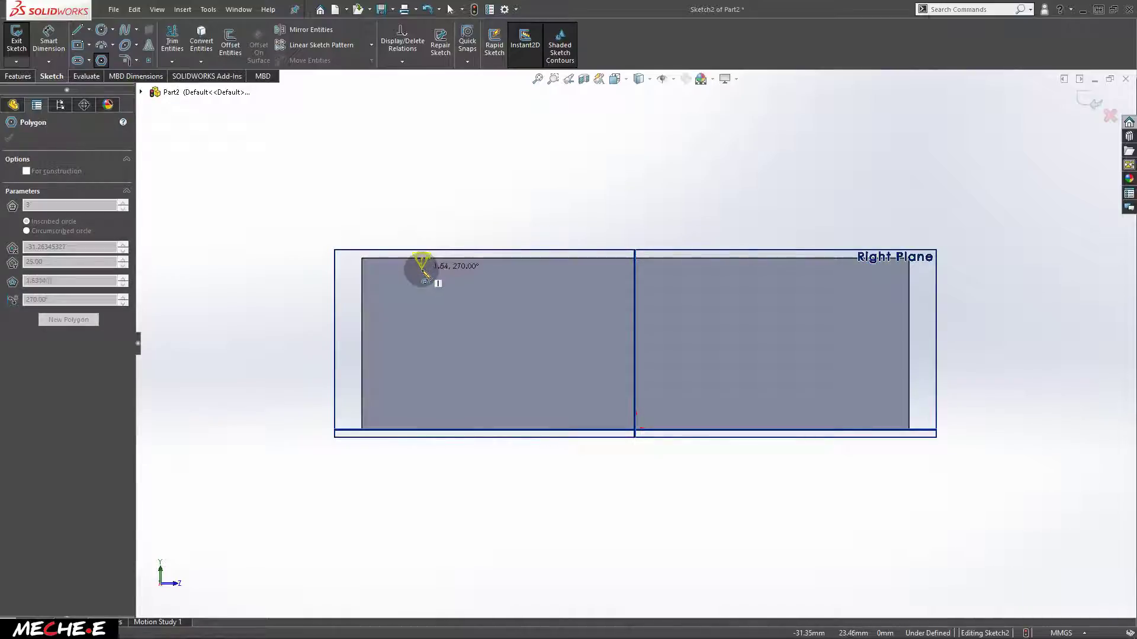
left_click(422, 312)
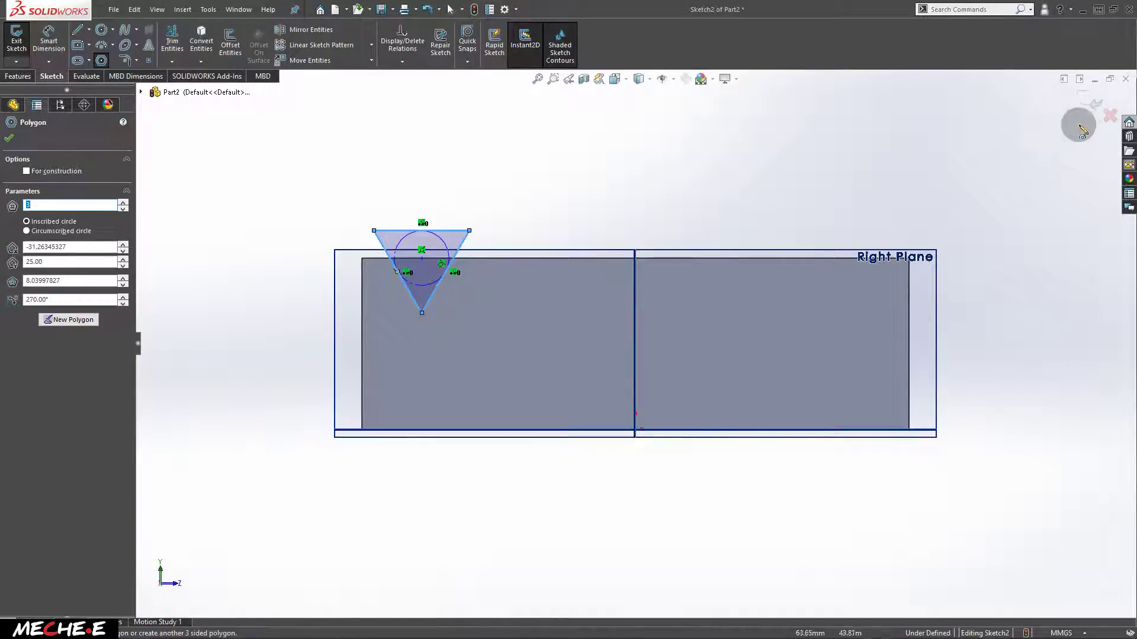
left_click(1096, 100)
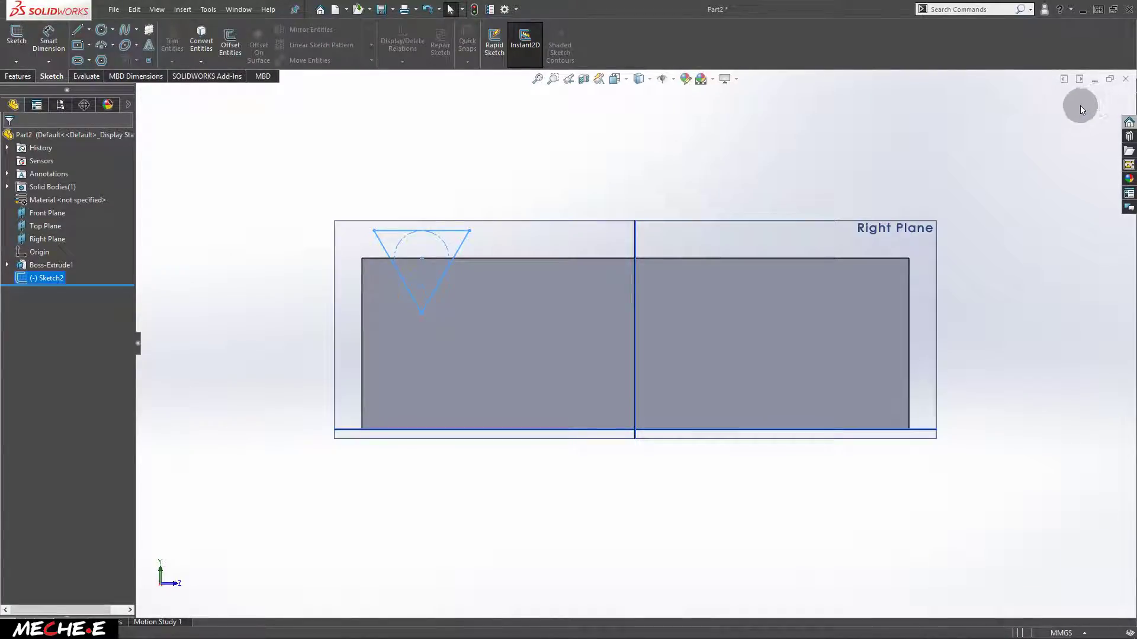
left_click(736, 338)
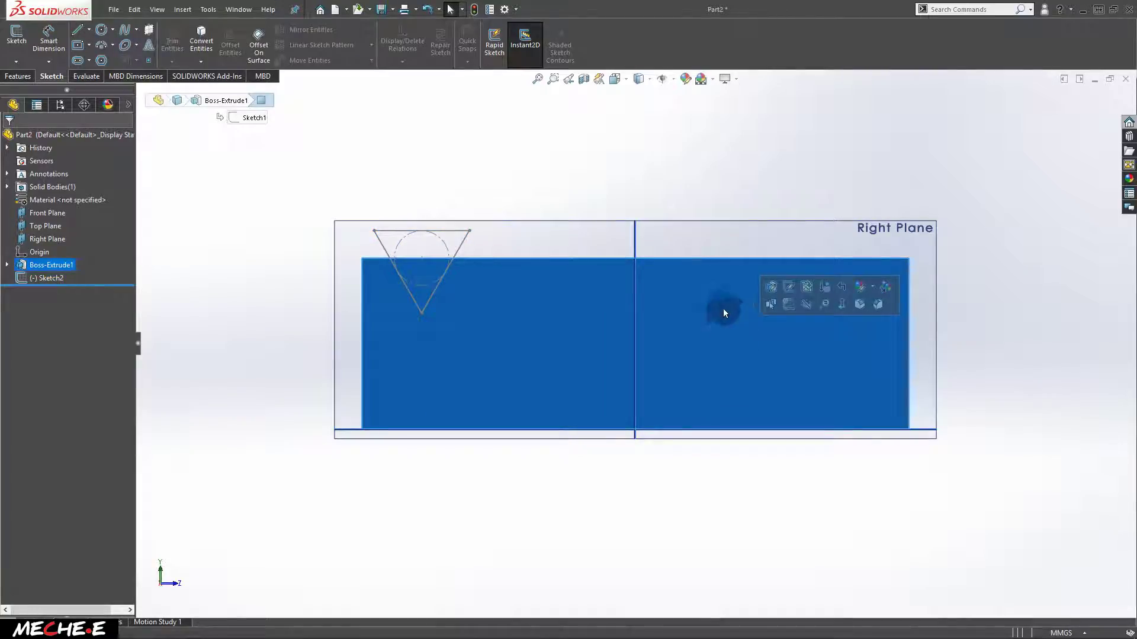
Draw Sketch3, a circle centred on the block's top edge right of the middle
left_click(24, 44)
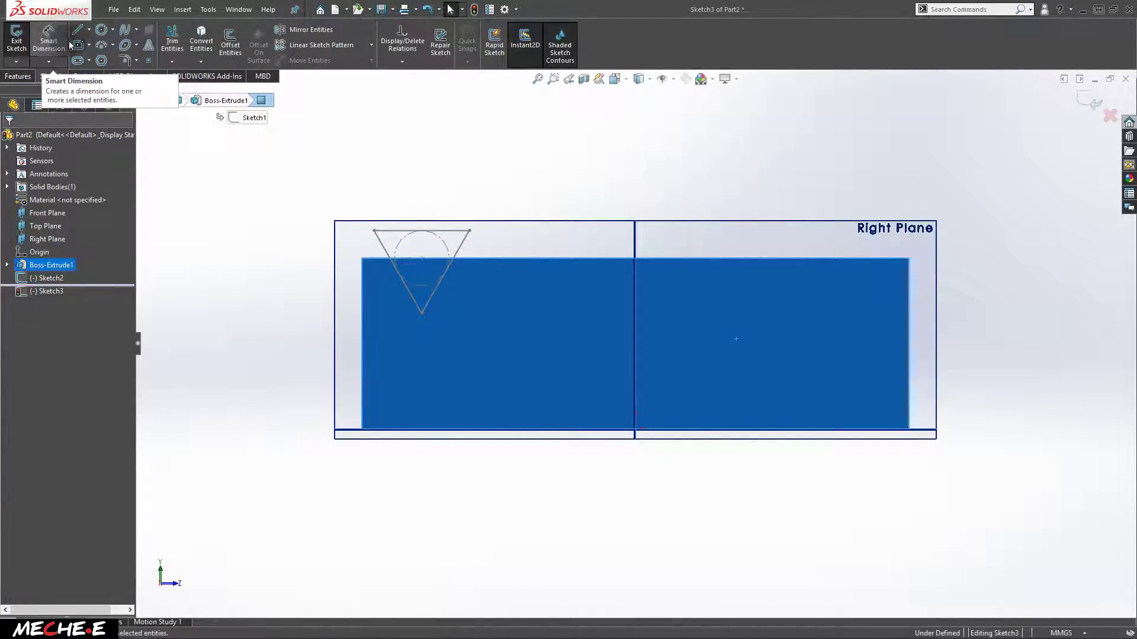
left_click(101, 37)
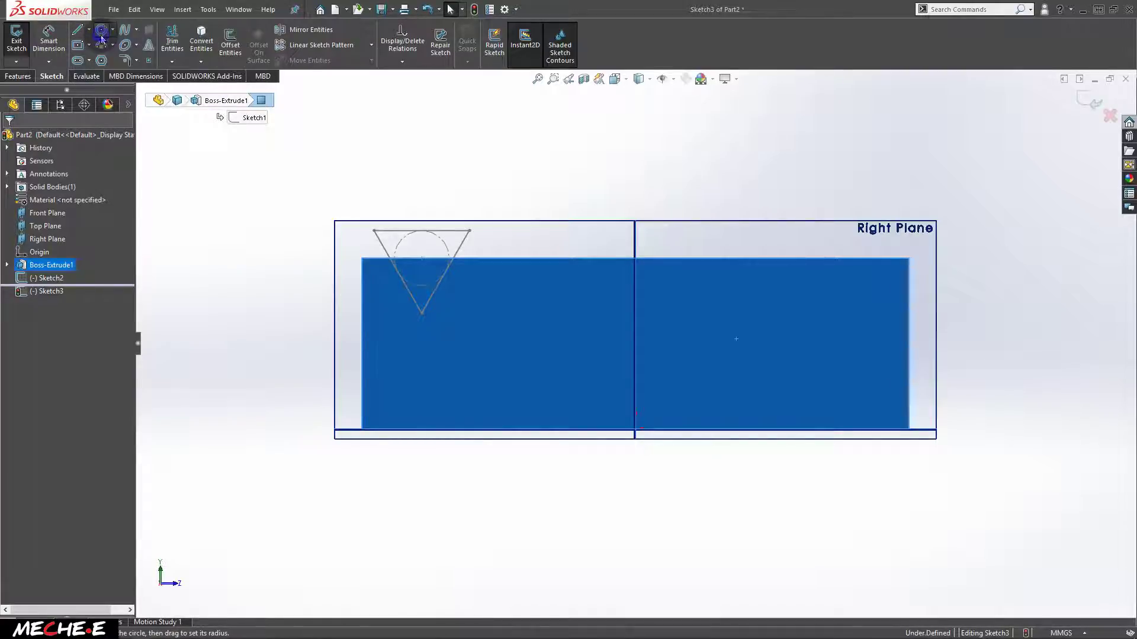
left_click(703, 259)
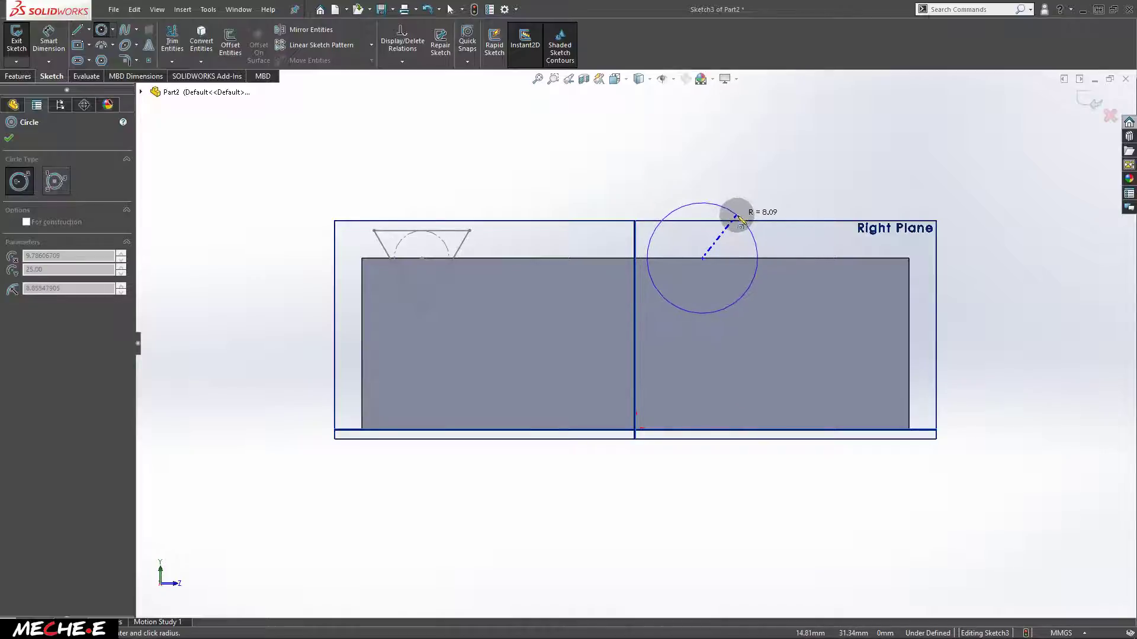
left_click(740, 209)
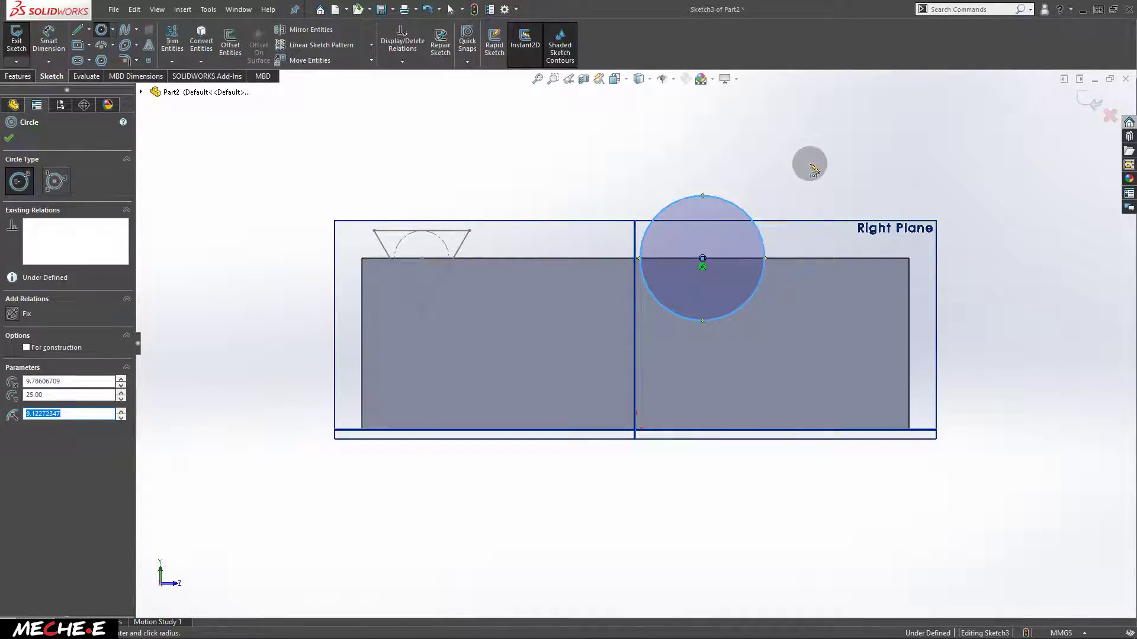
left_click(1096, 104)
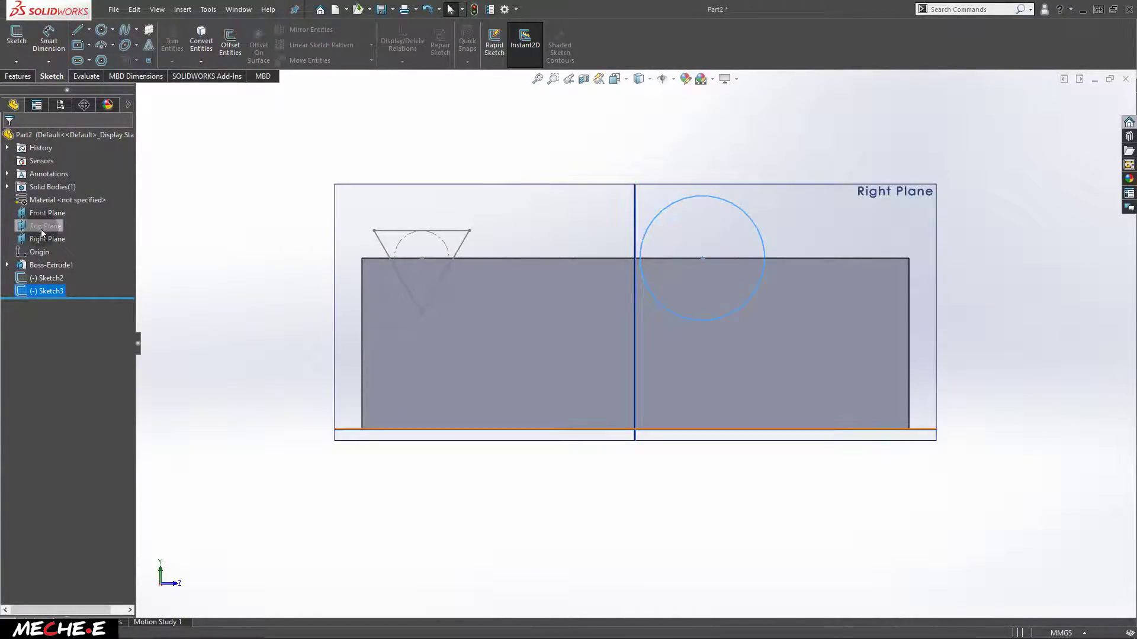
Start a sketch on the Right Plane and return to a flat Left view
left_click(907, 200)
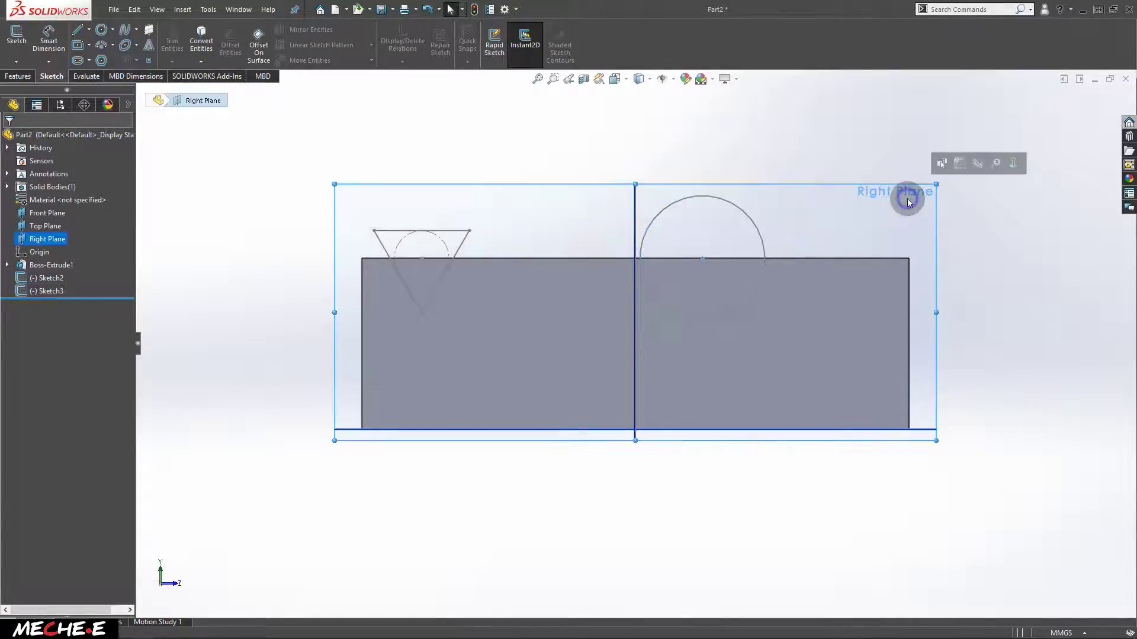
left_click(33, 242)
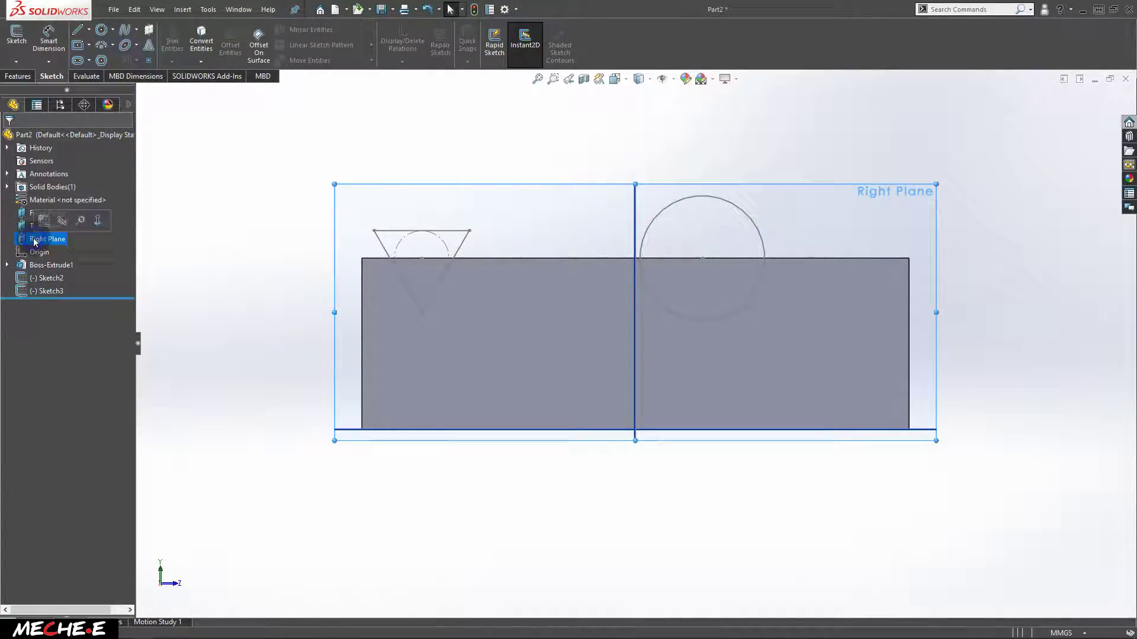
left_click(24, 42)
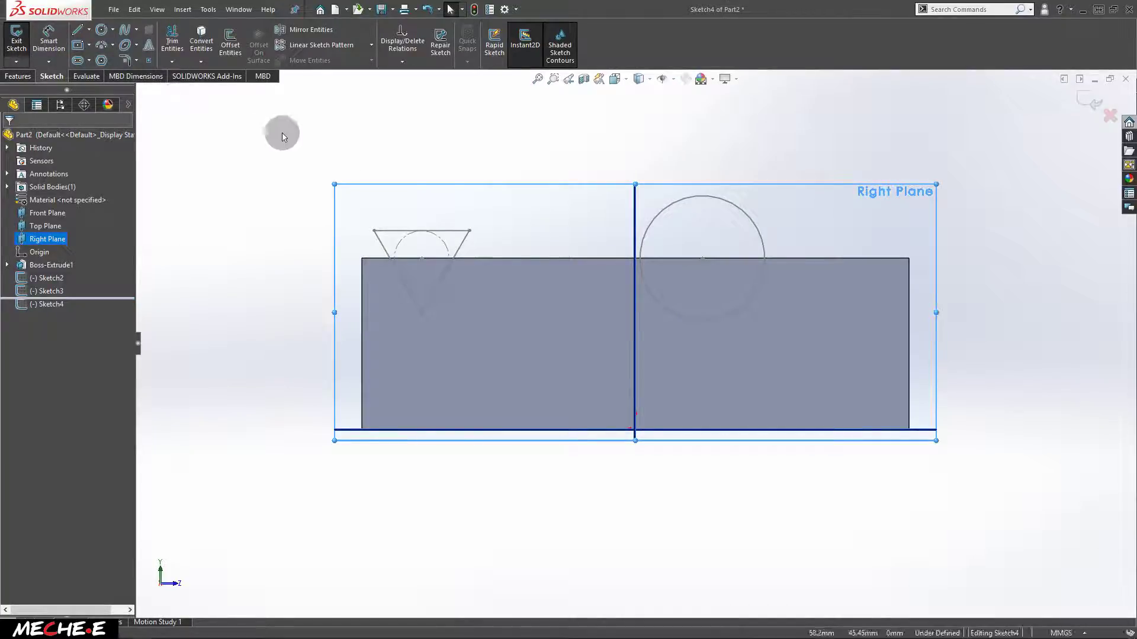
middle_click_drag(748, 258, 726, 309)
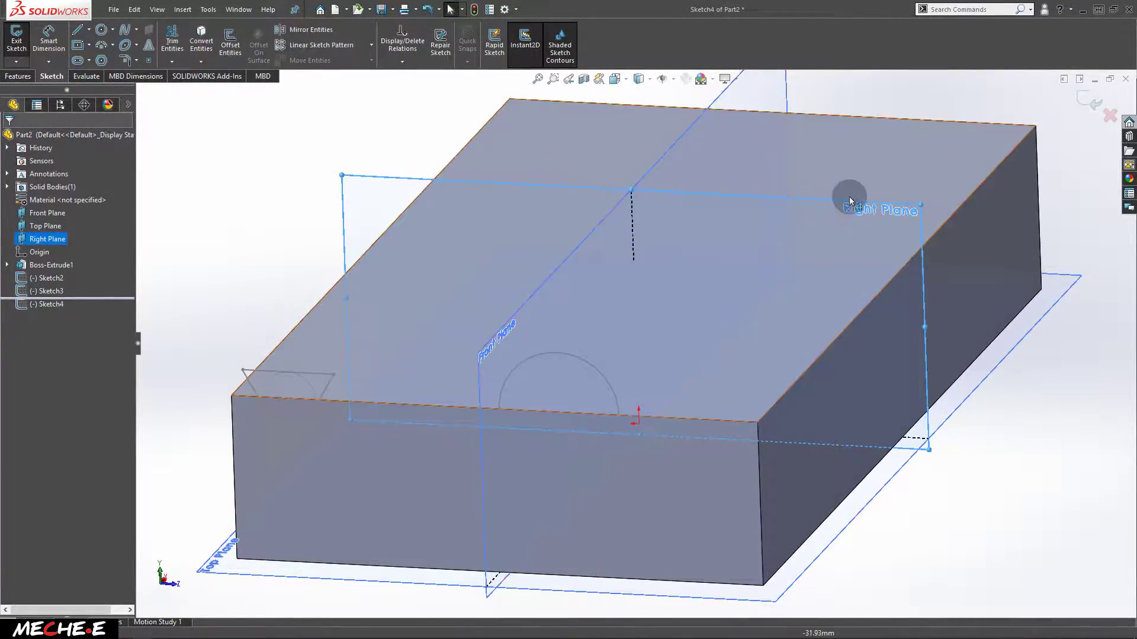
middle_click_drag(534, 254, 618, 274)
scroll(531, 290, "up", 3)
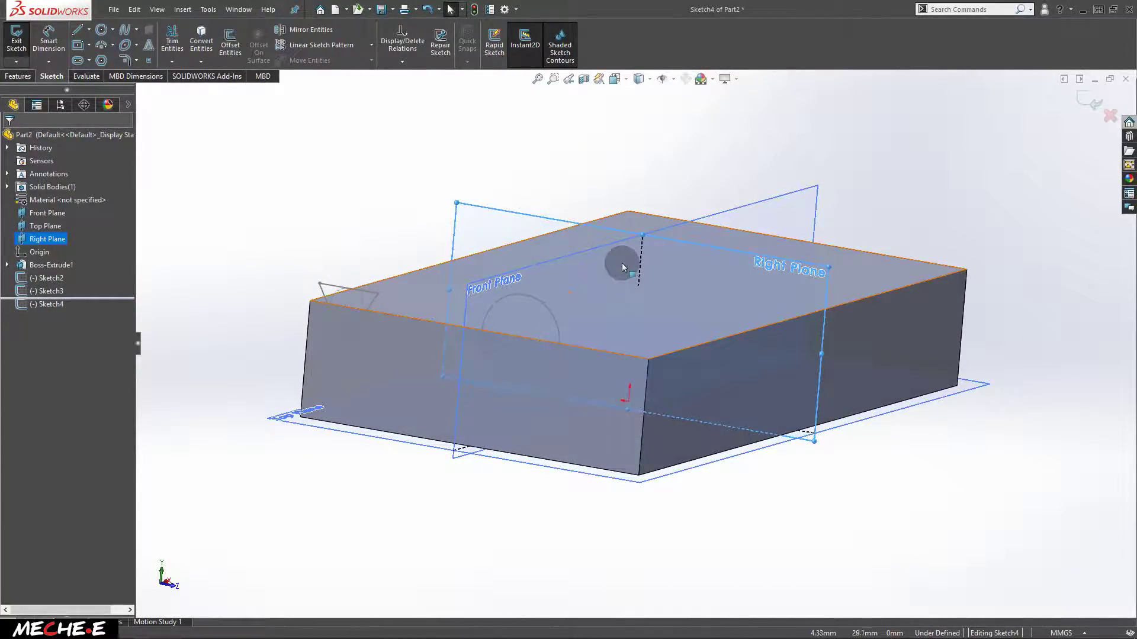
key("space")
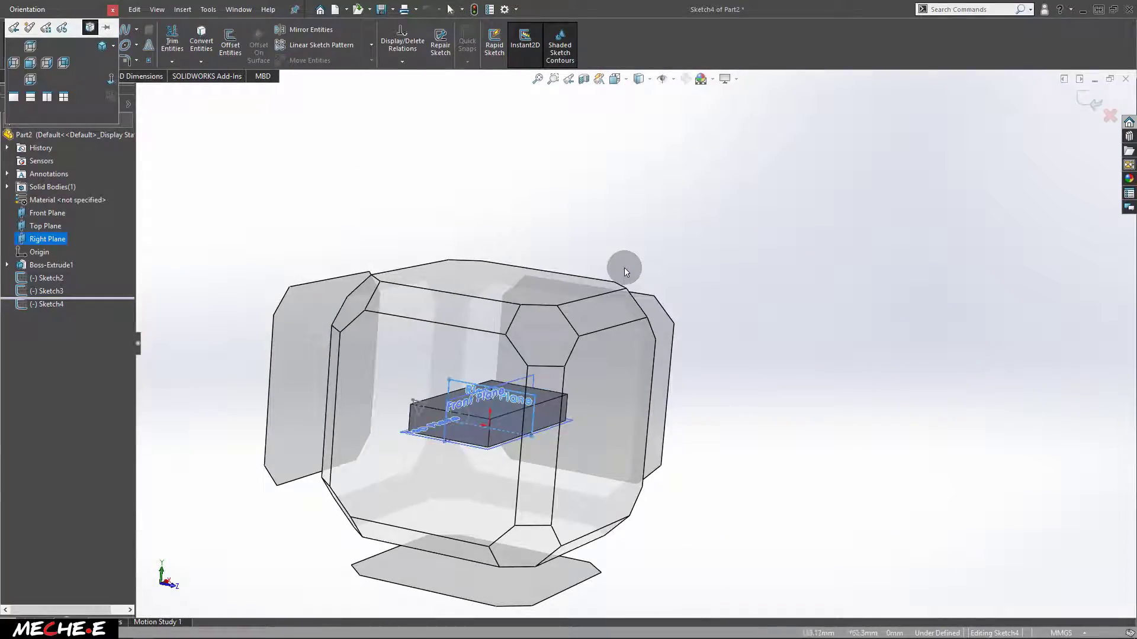
left_click(402, 369)
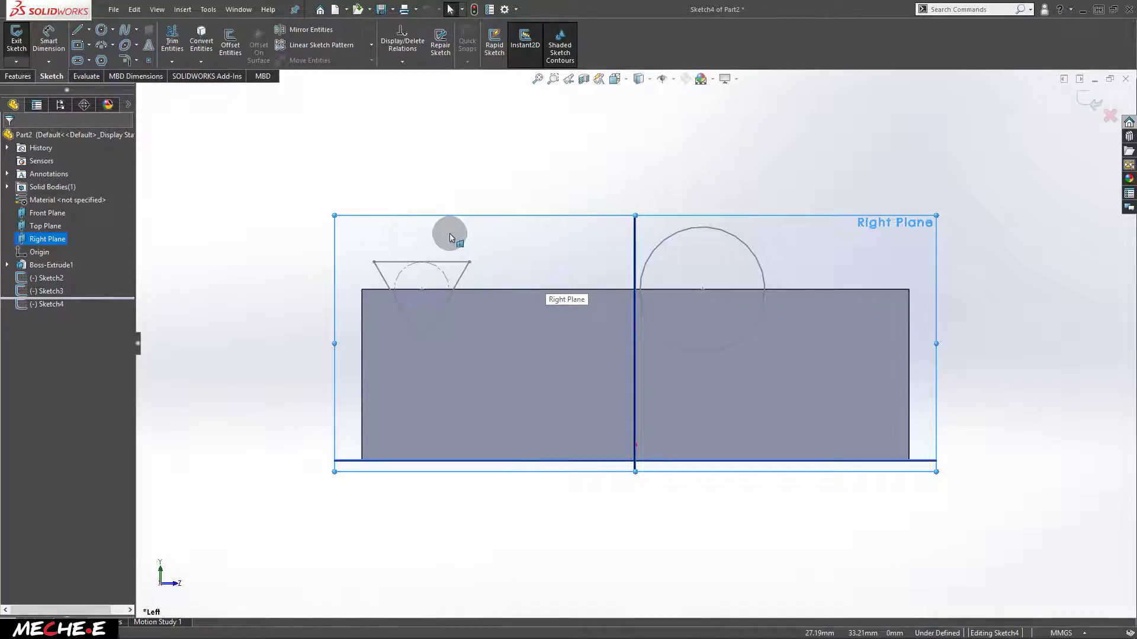
Draw a centre-point square on the block's top edge beside the triangle as Sketch4
left_click(77, 45)
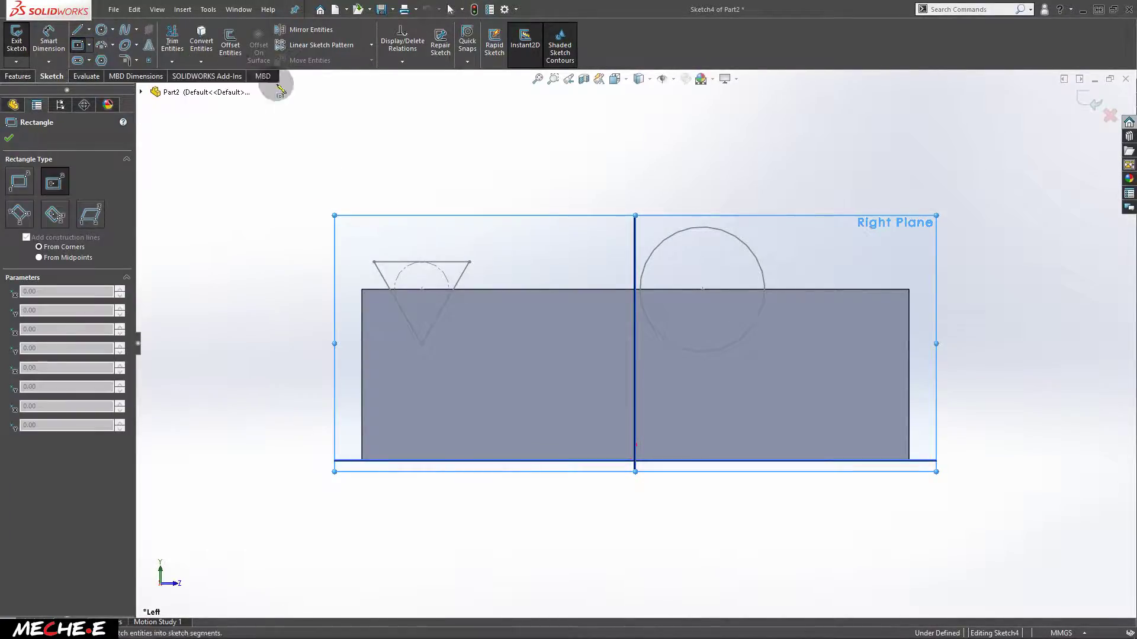
left_click(491, 290)
left_click(524, 243)
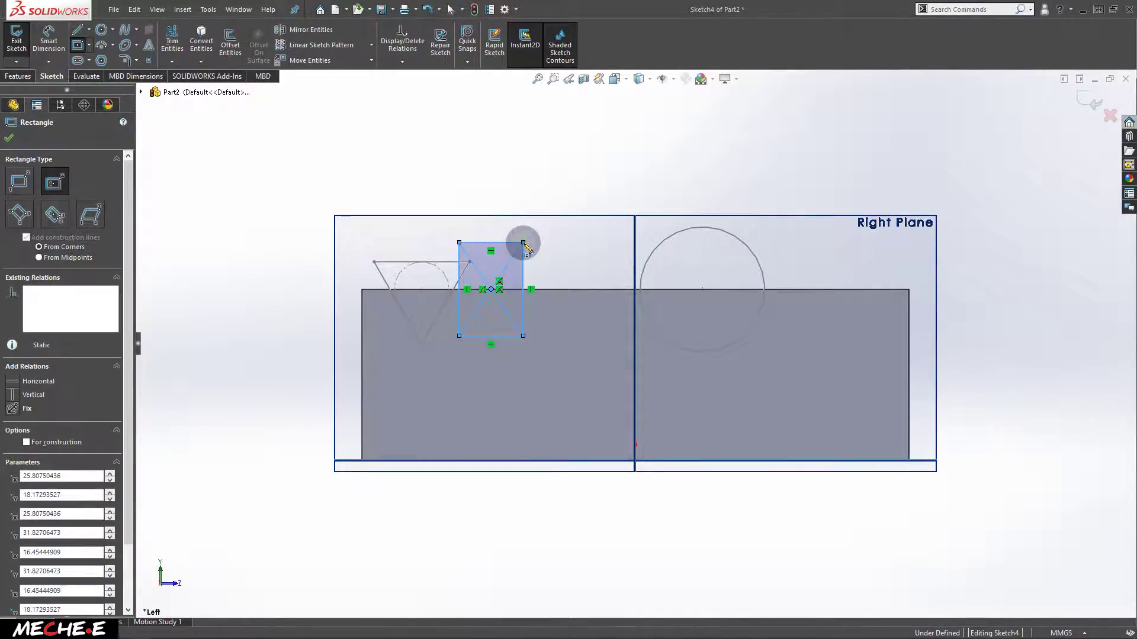
left_click(1087, 102)
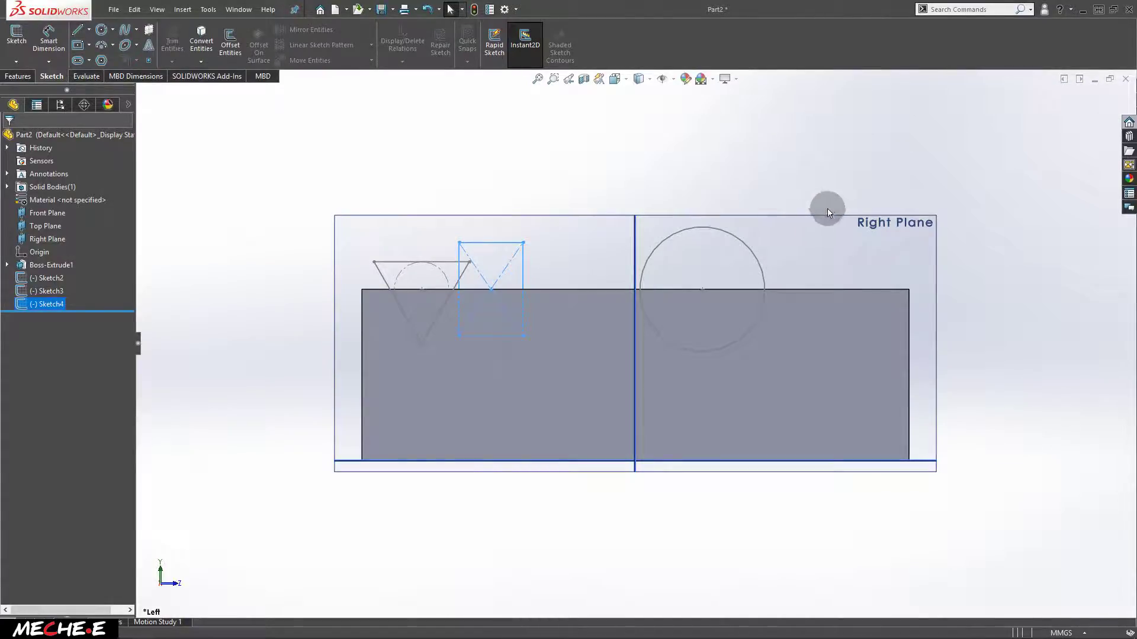
Draw Sketch5, a larger circle centred on the top edge on the Right Plane
left_click(872, 225)
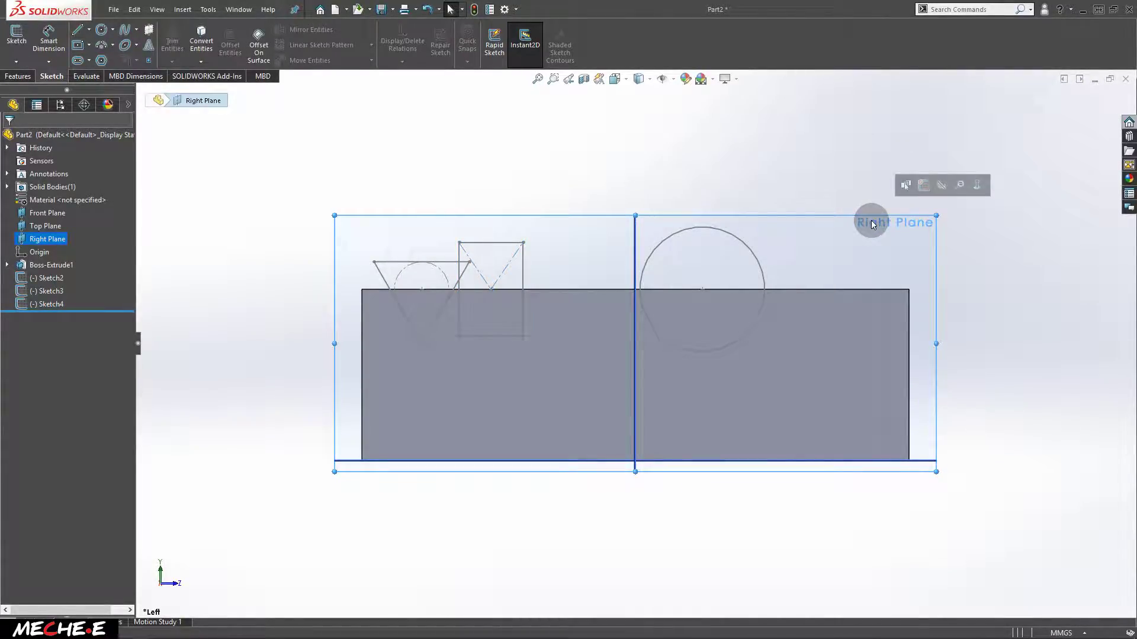
left_click(102, 32)
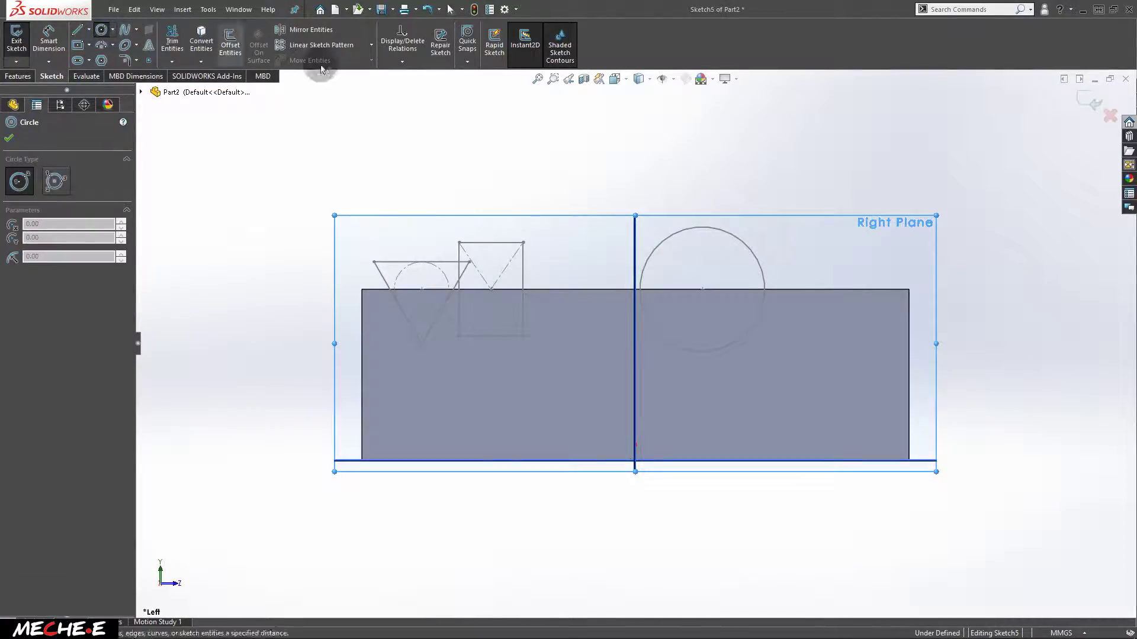
left_click(778, 289)
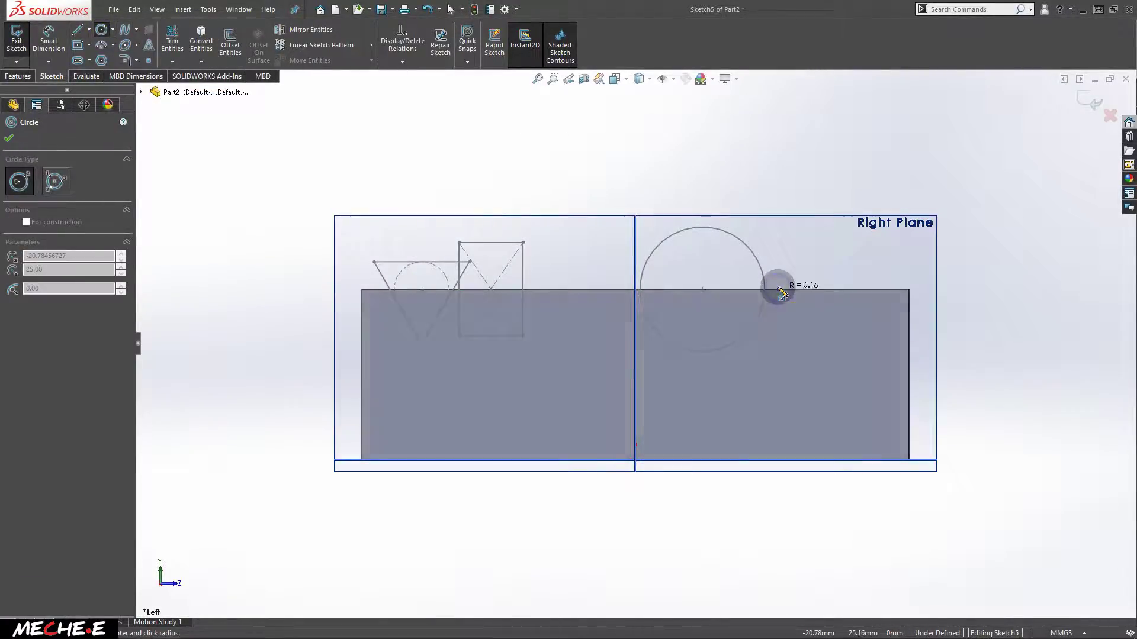
left_click(843, 214)
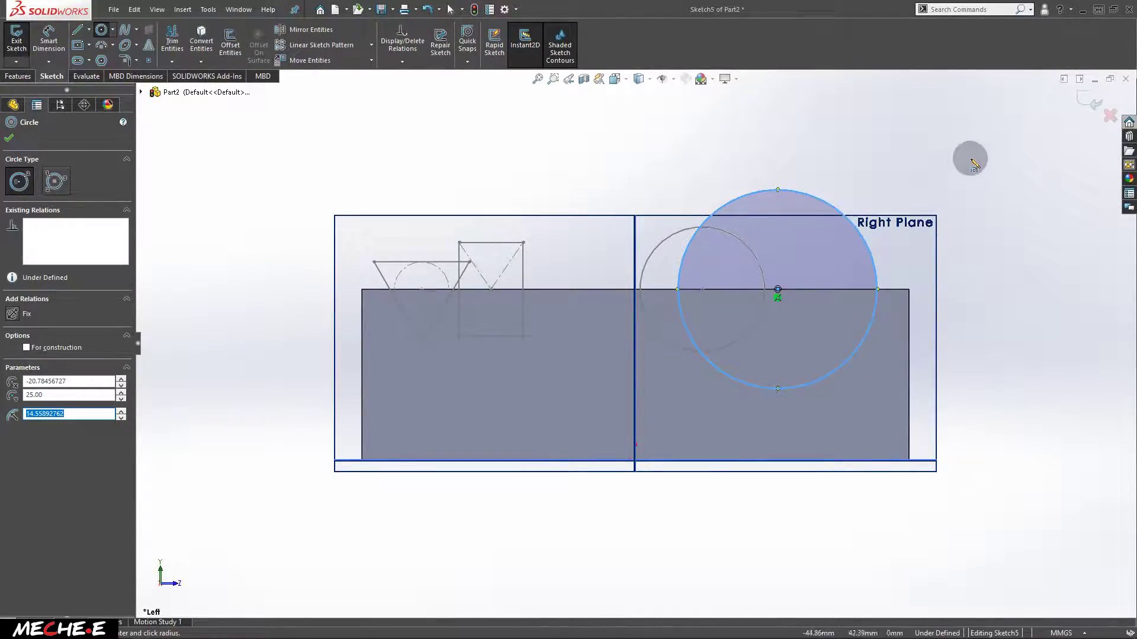
left_click(1089, 102)
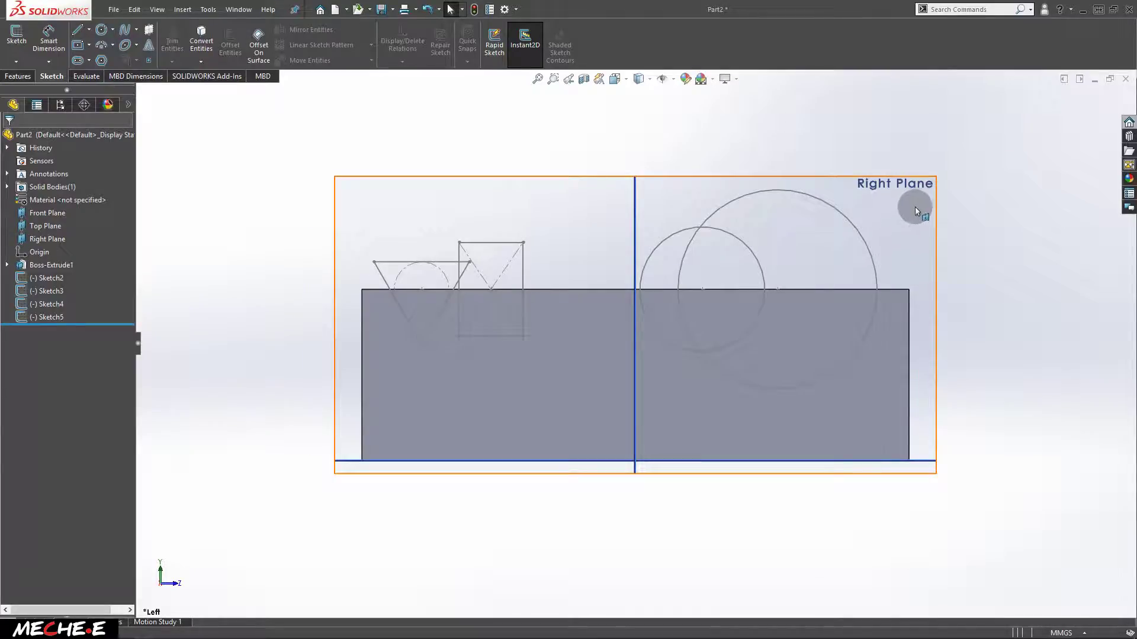
Orbit the block, select its front face and set the view Normal To it
middle_click_drag(923, 194, 711, 271)
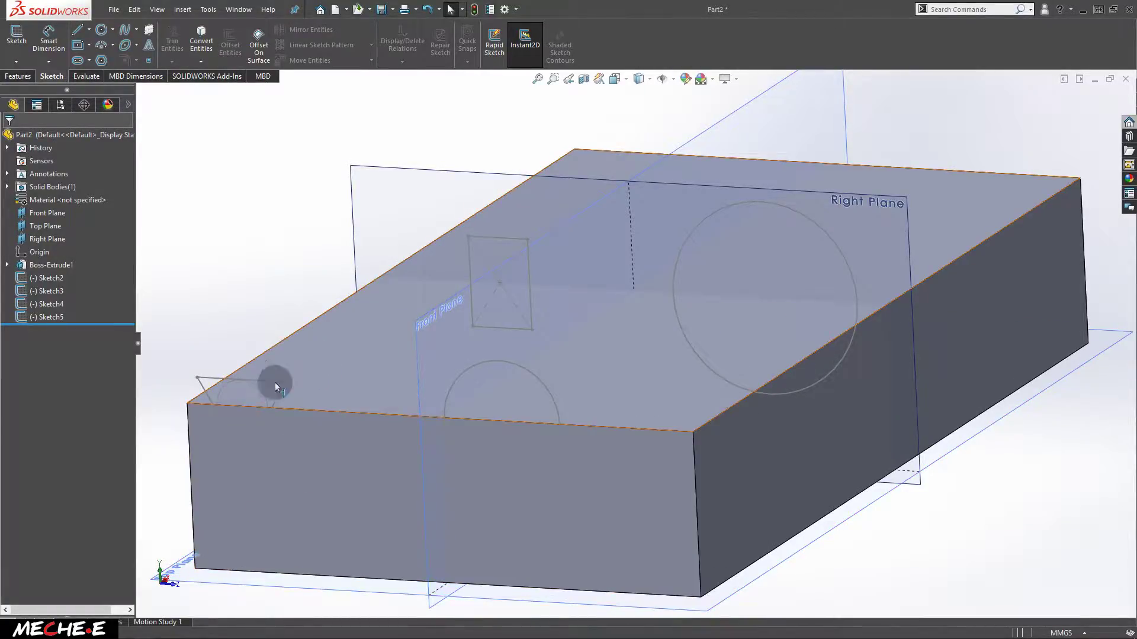
left_click(279, 475)
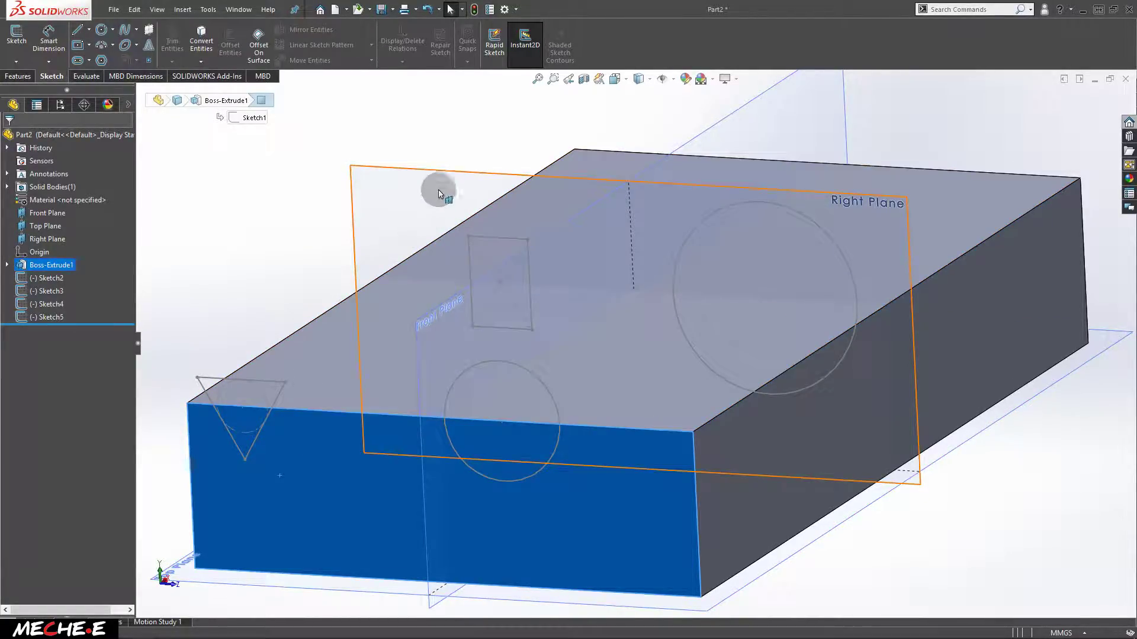
left_click(451, 182)
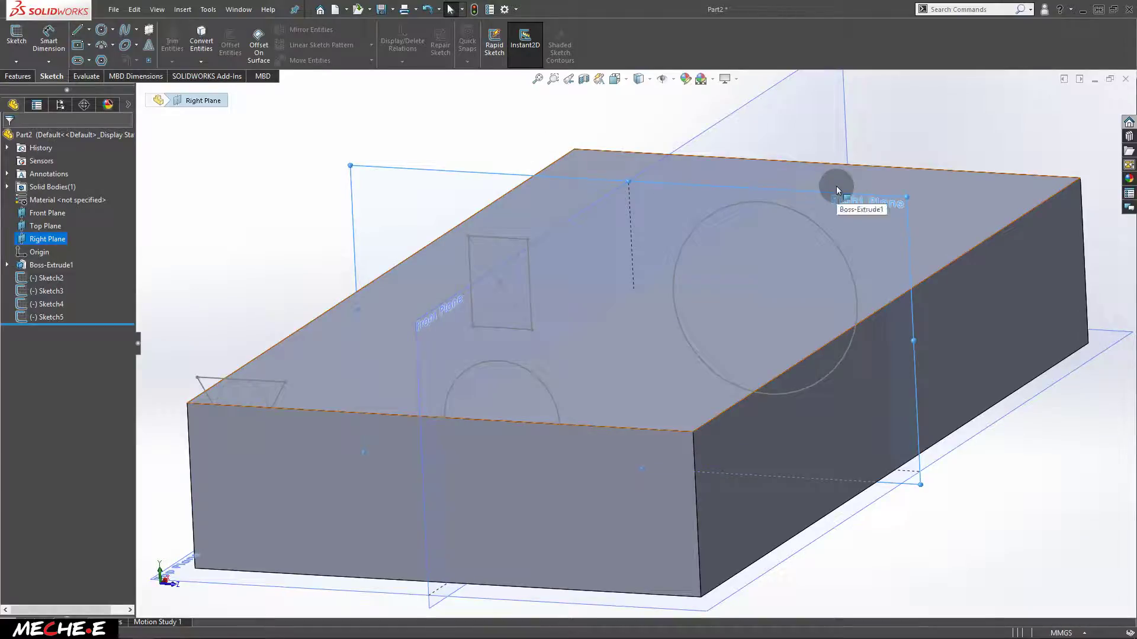
scroll(836, 186, "up", 3)
middle_click_drag(830, 299, 617, 400)
left_click(617, 400)
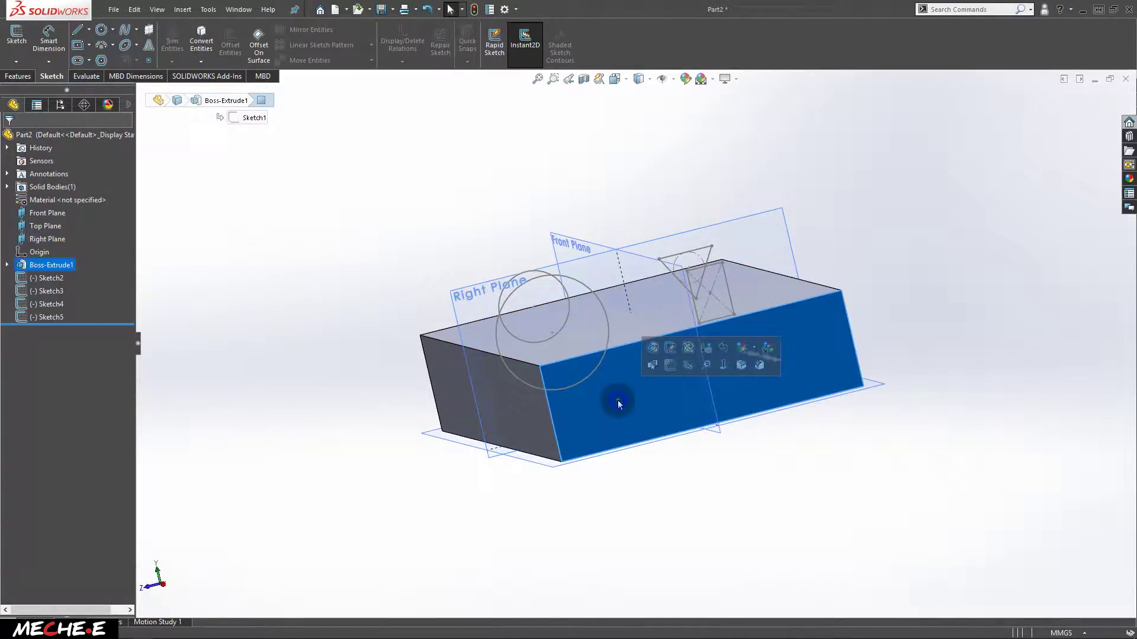
left_click(724, 367)
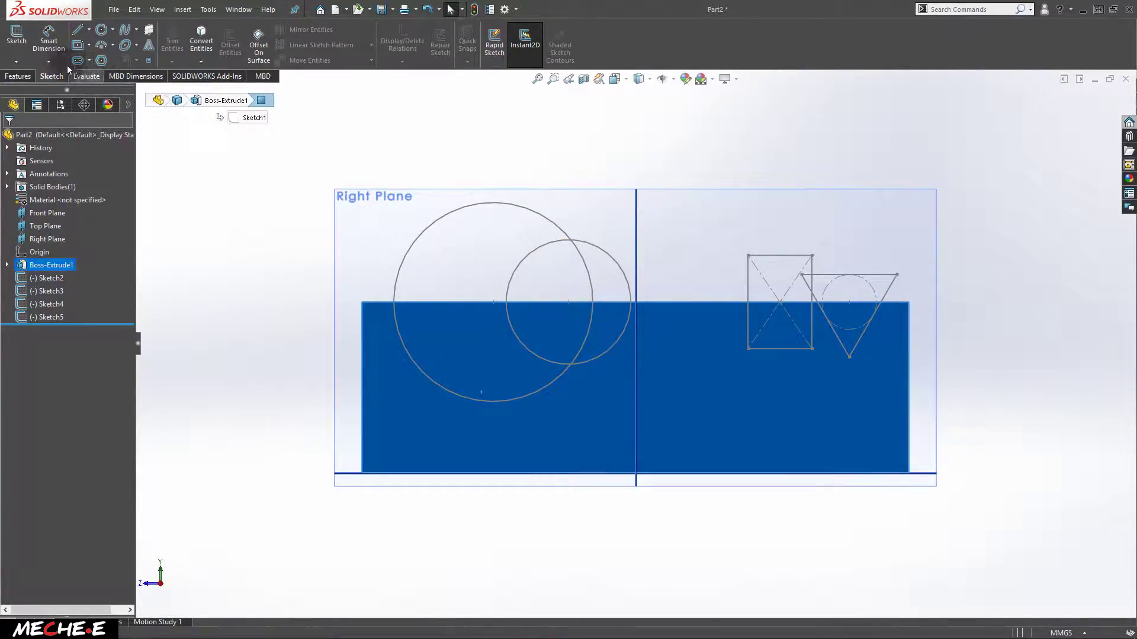
Sketch a small circle on the block's top edge as Sketch6 and close it
left_click(23, 46)
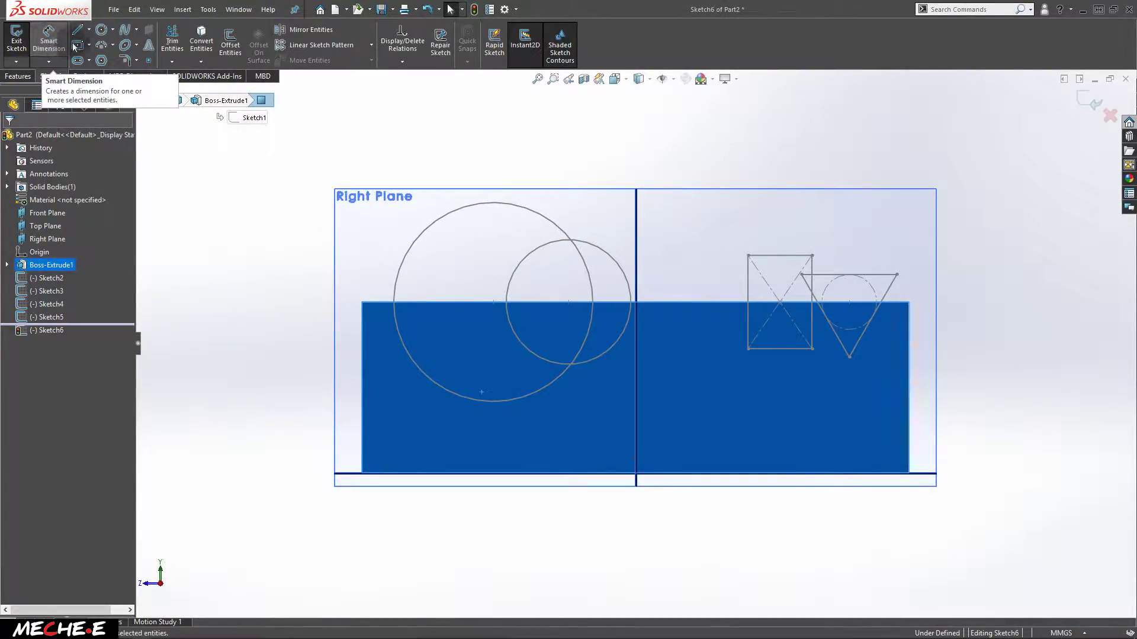
left_click(101, 29)
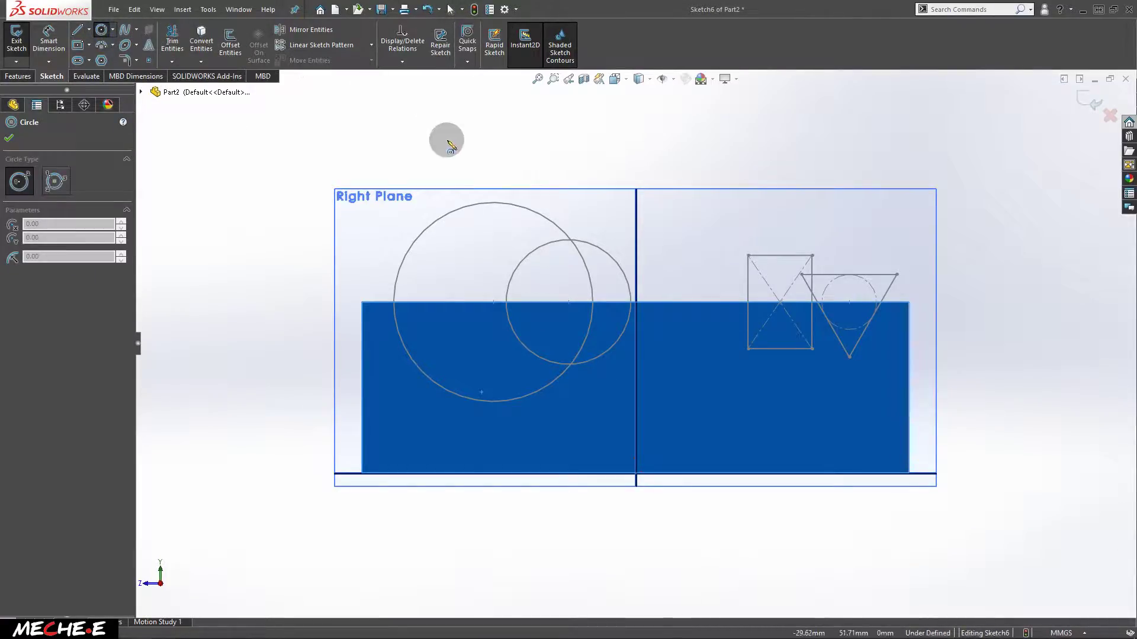
left_click(453, 302)
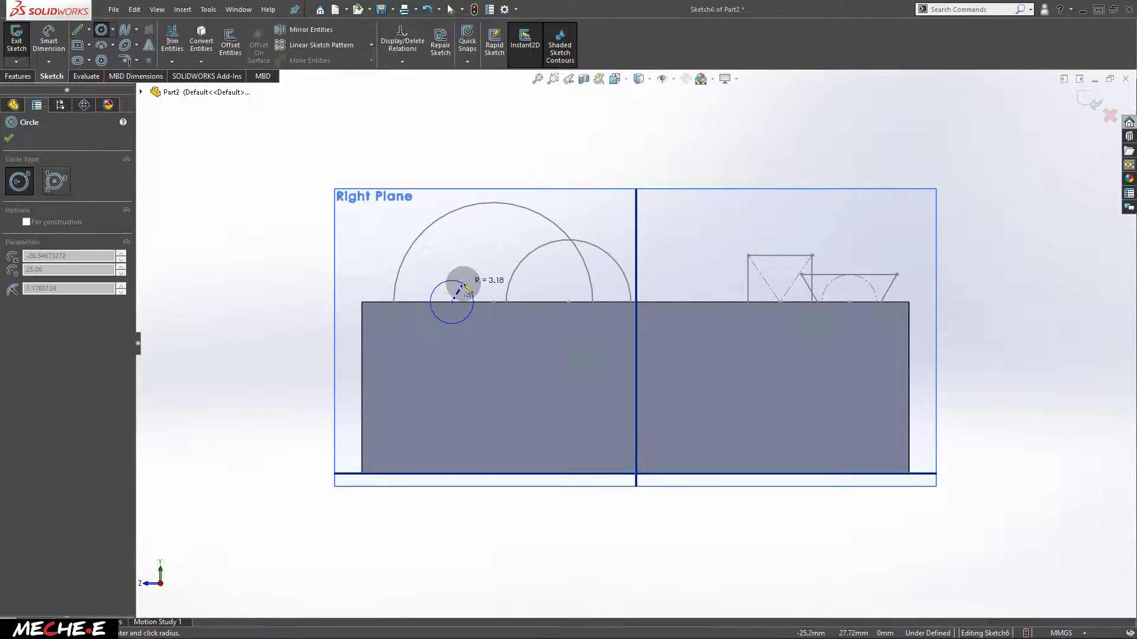
left_click(468, 279)
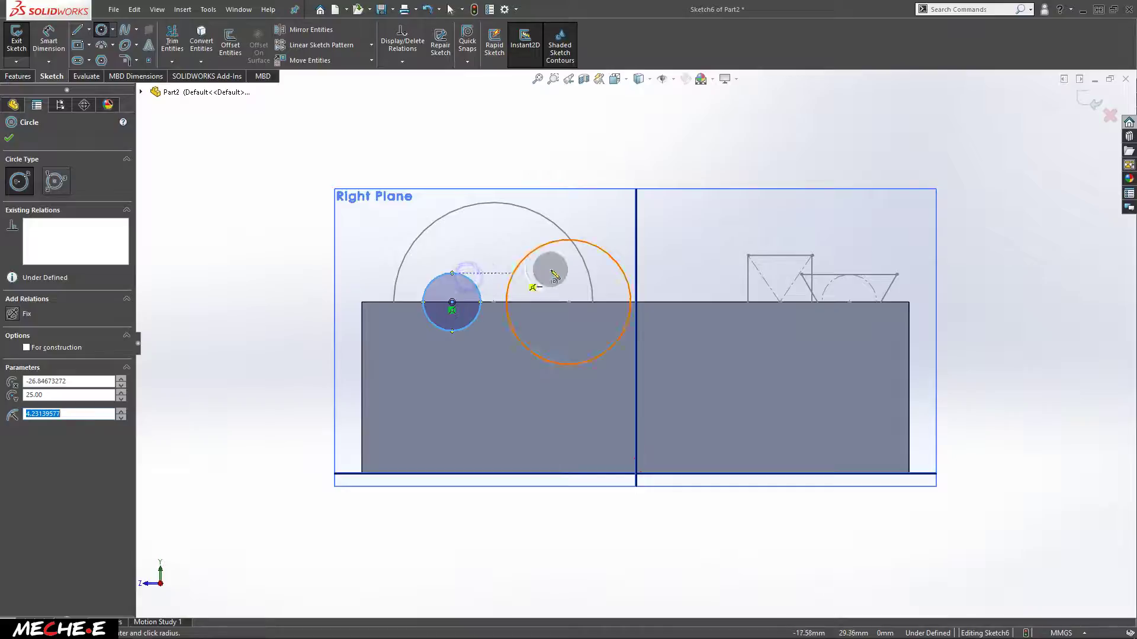
left_click(582, 246)
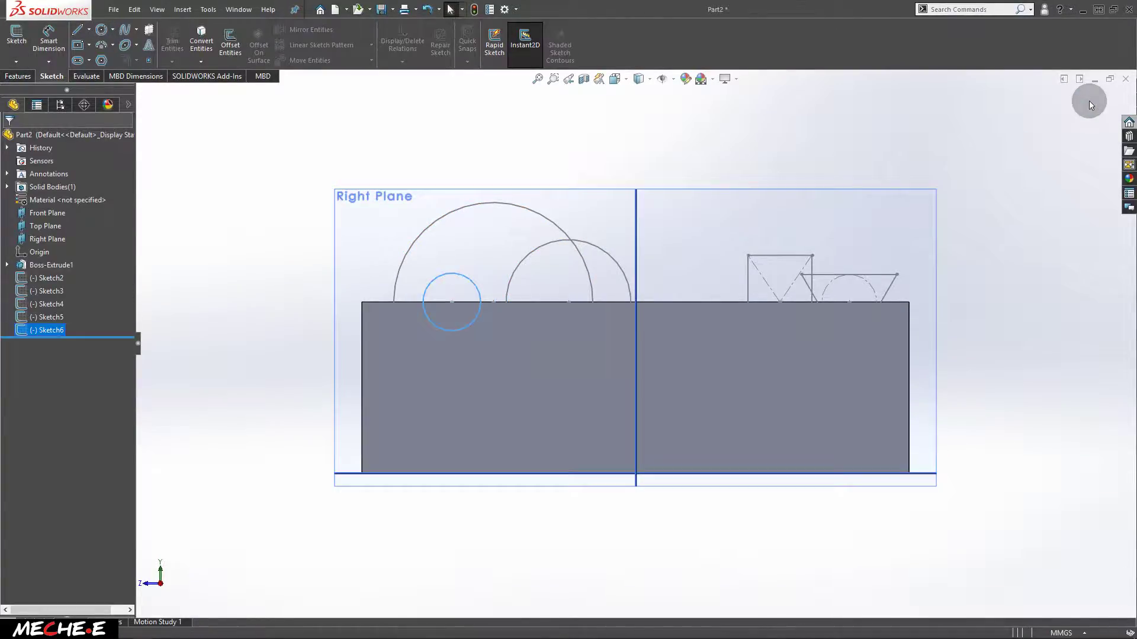
Draw Sketch7, an eight-sided polygon centred on the block's top edge
left_click(669, 384)
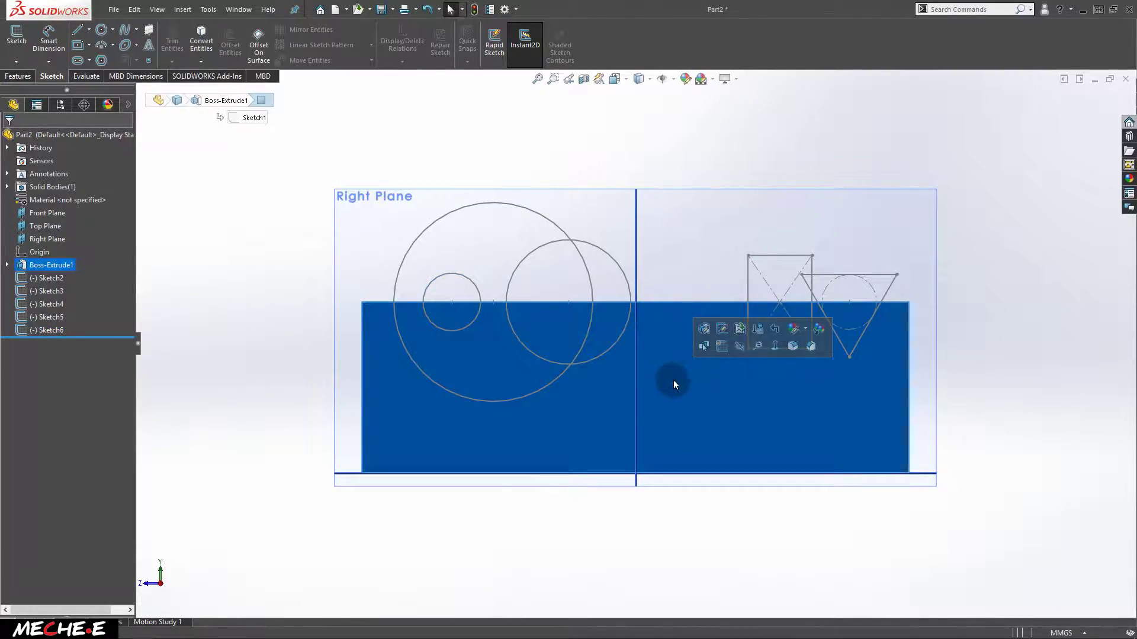
left_click(17, 35)
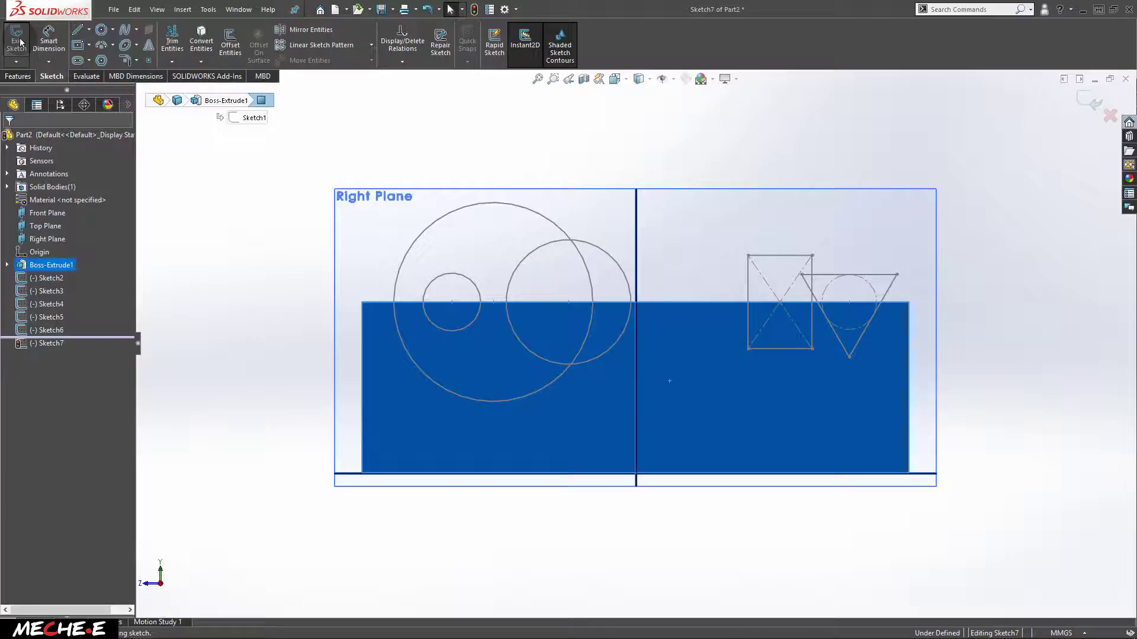
left_click(101, 60)
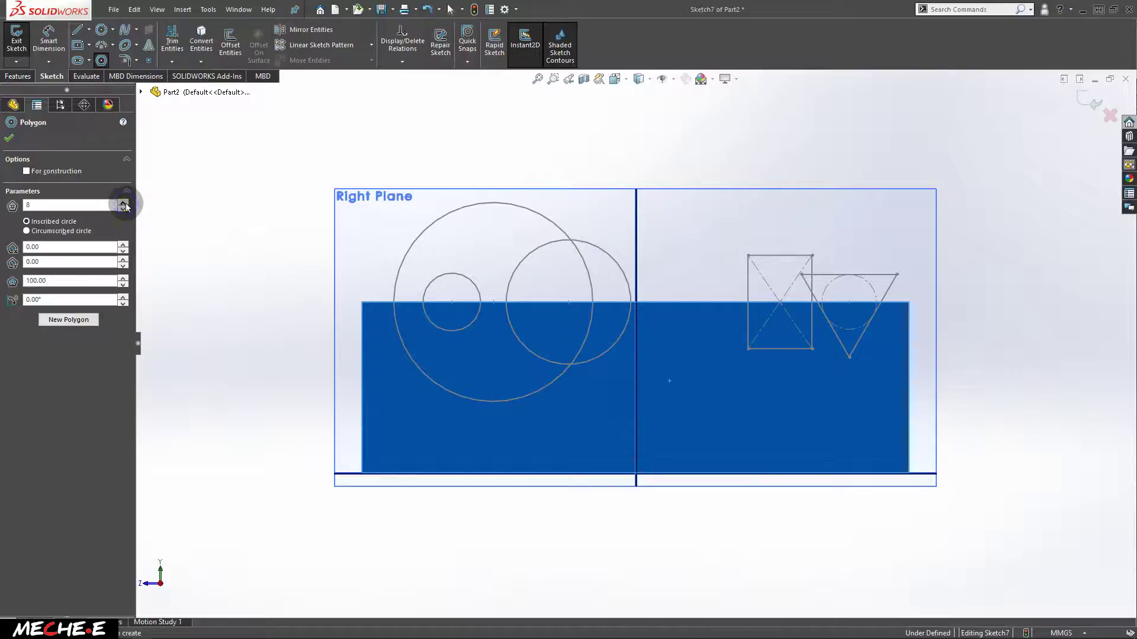
left_click(738, 305)
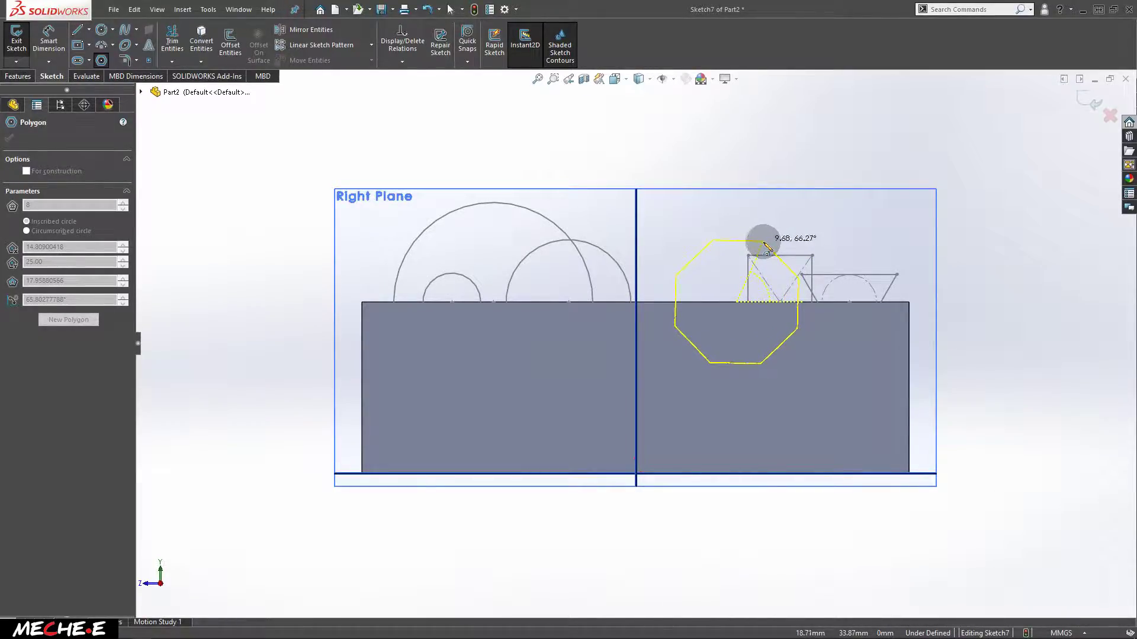
left_click(760, 241)
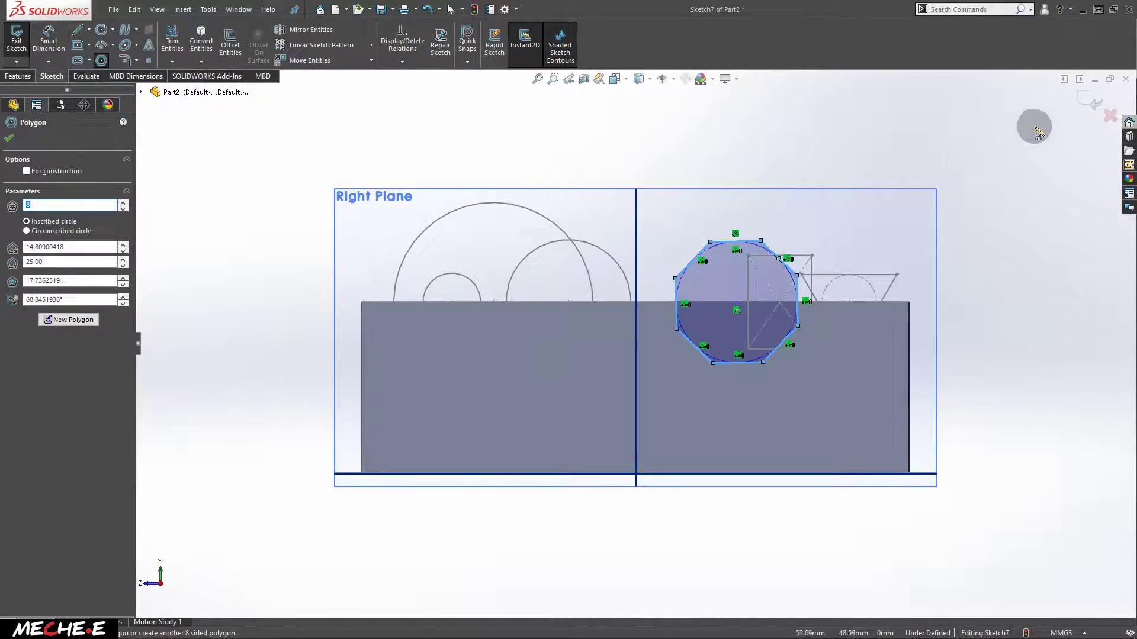
left_click(1096, 106)
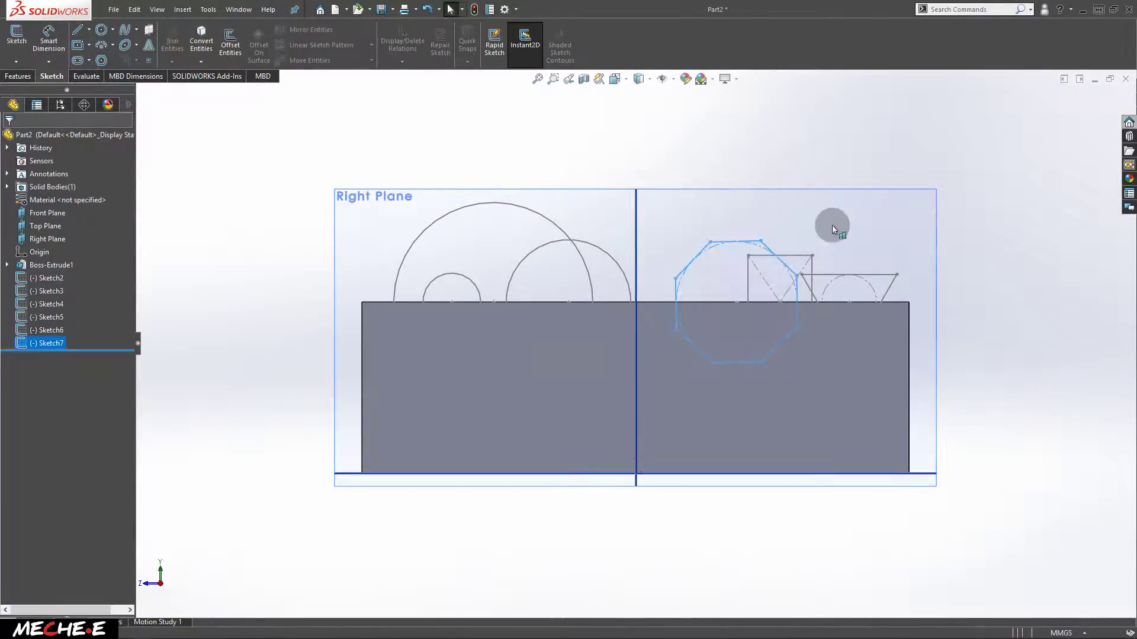
mouse_move(420, 386)
middle_mouse_down()
mouse_move(485, 378)
mouse_move(533, 449)
mouse_move(467, 322)
mouse_move(460, 262)
mouse_move(399, 278)
mouse_move(414, 328)
mouse_move(393, 254)
mouse_move(449, 294)
middle_mouse_up()
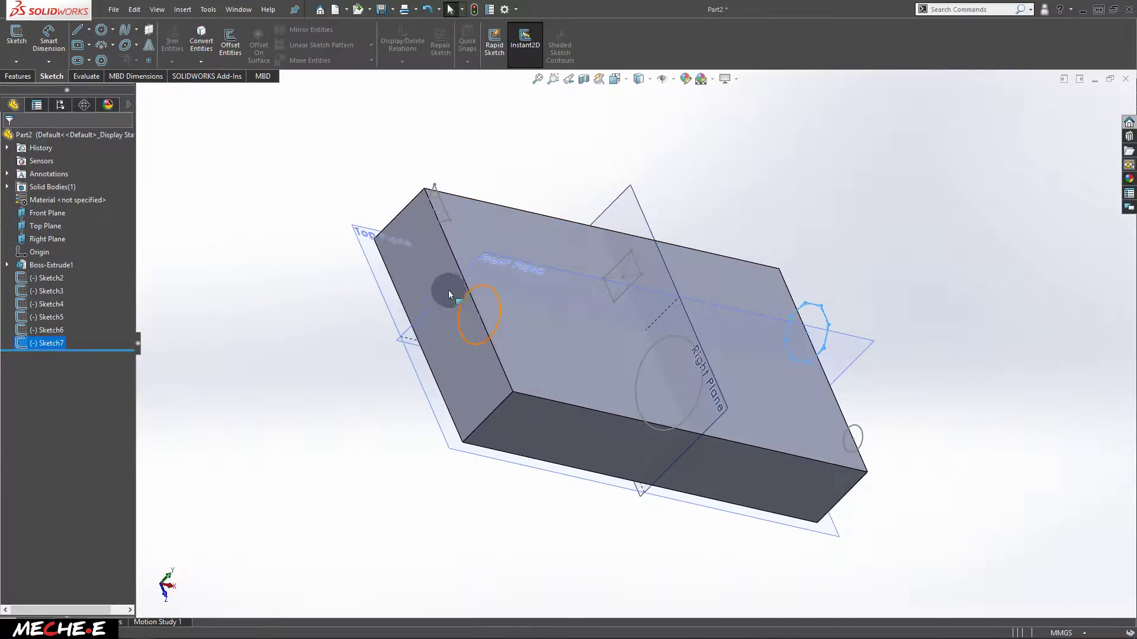
Orbit the block, picking its end faces and the Right Plane to check the profile positions
left_click(450, 294)
middle_click_drag(642, 286, 637, 233)
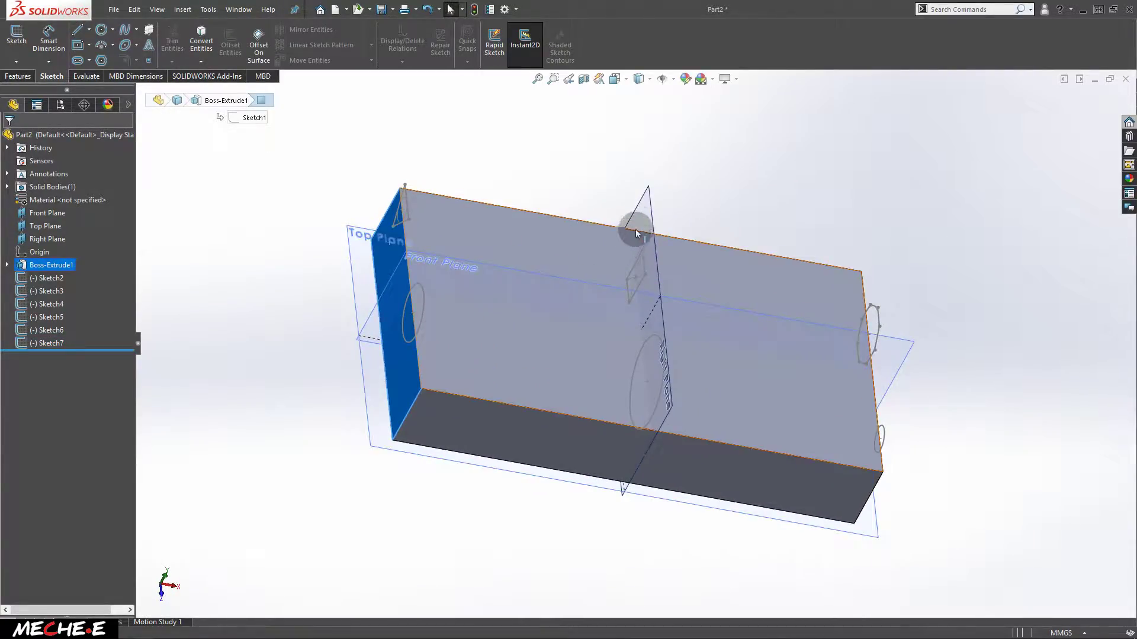
left_click(644, 208)
middle_click_drag(760, 352, 710, 302)
left_click(859, 330)
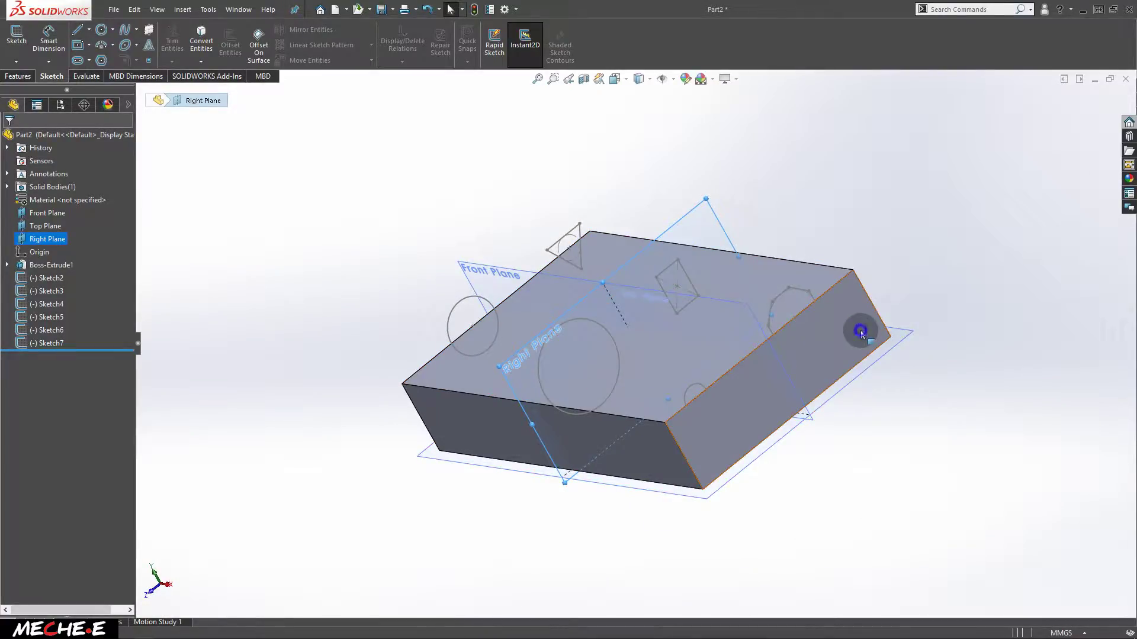
middle_click_drag(722, 407, 482, 330)
Start a Lofted Cut and clear Face<1> from its Profiles list
left_click(21, 76)
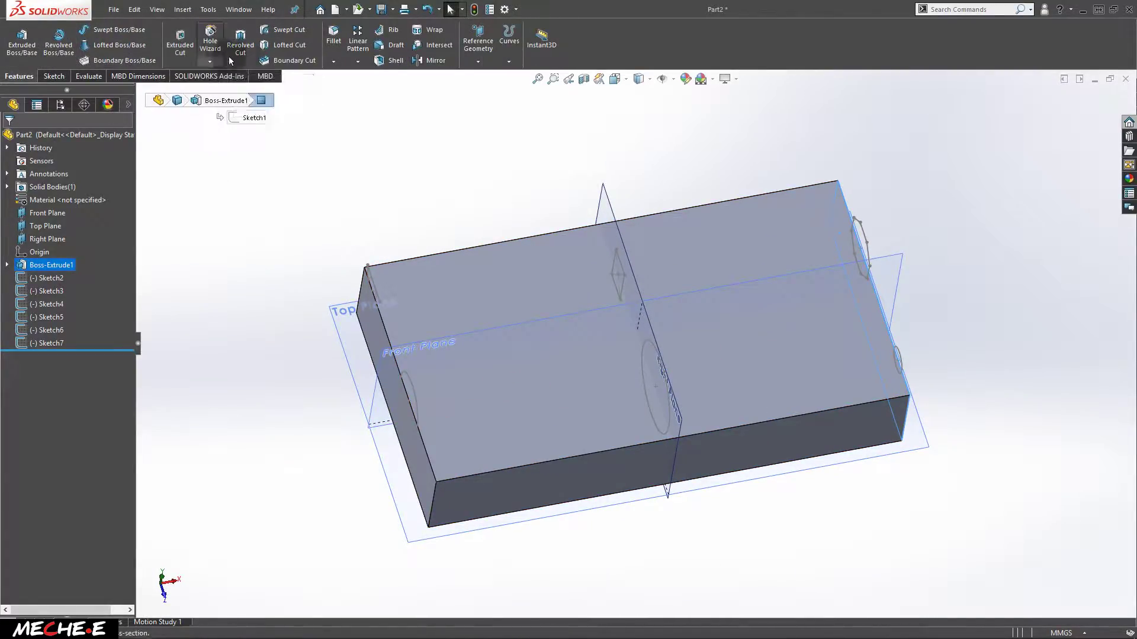
left_click(302, 48)
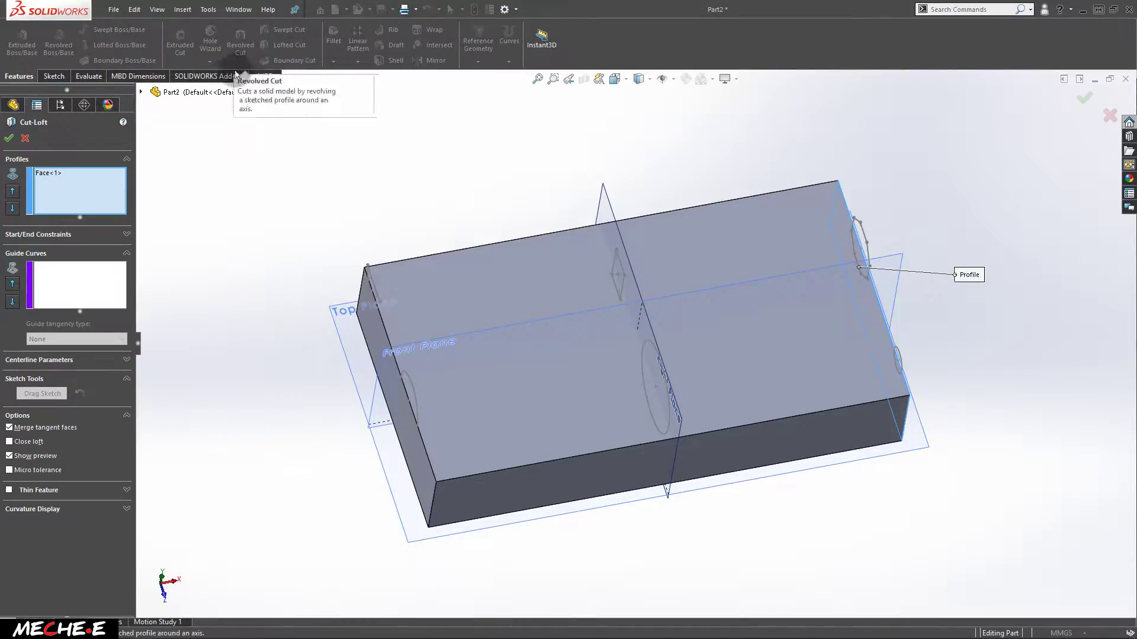
left_click(69, 179)
right_click(68, 180)
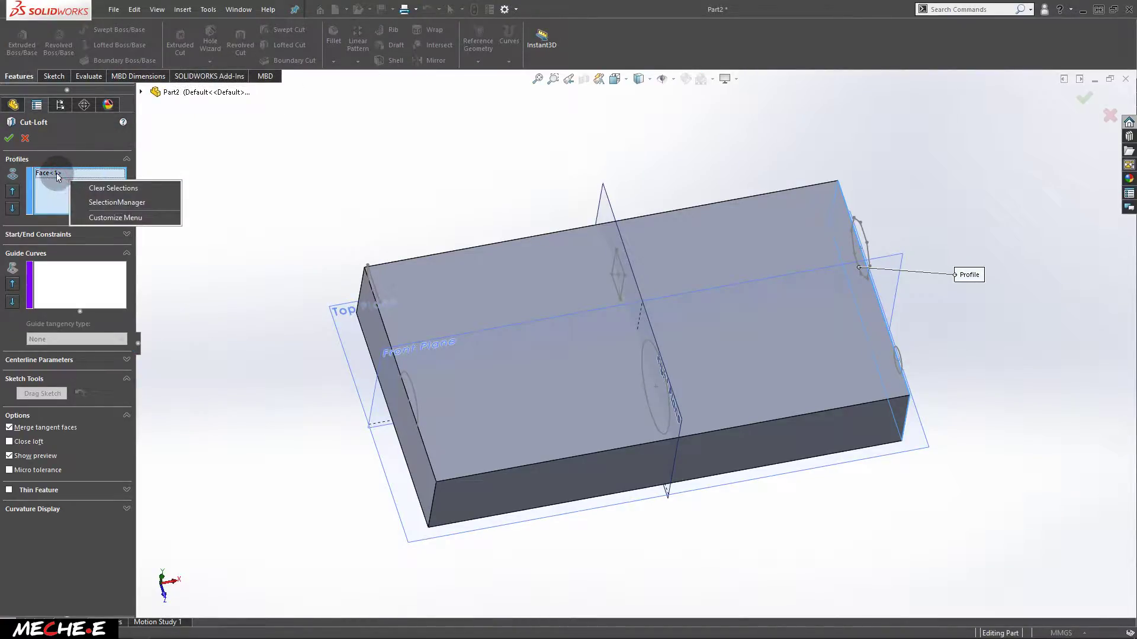
left_click(111, 188)
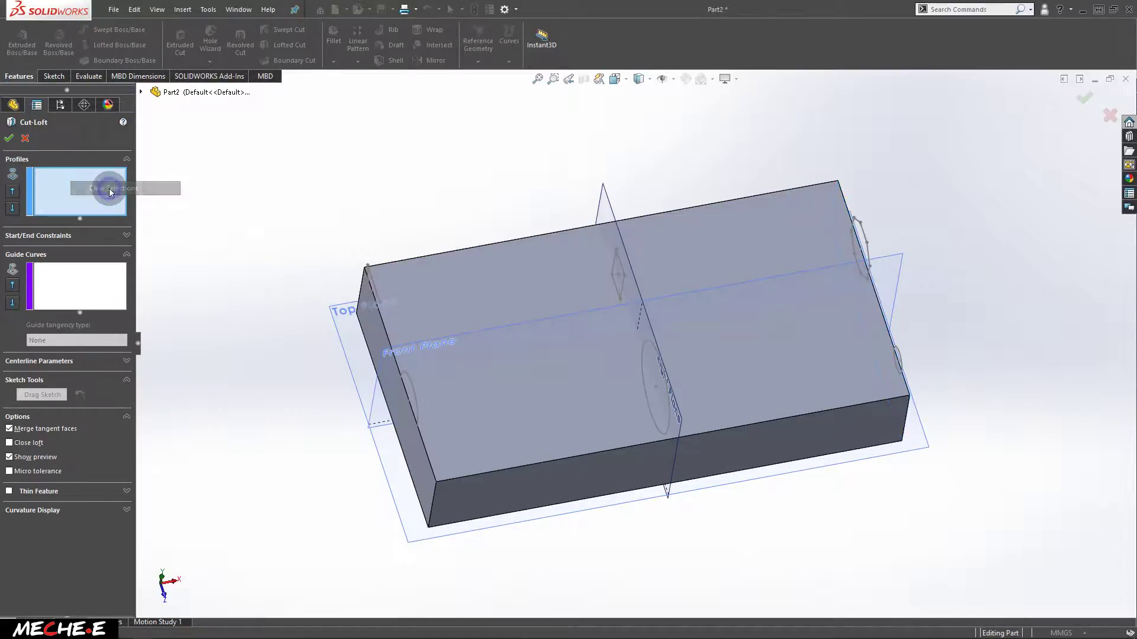
Loft Cut-Loft1 through Sketch2, Sketch4 and Sketch7 (triangle, square, octagon) in order
middle_click_drag(407, 325, 482, 315)
left_click(499, 279)
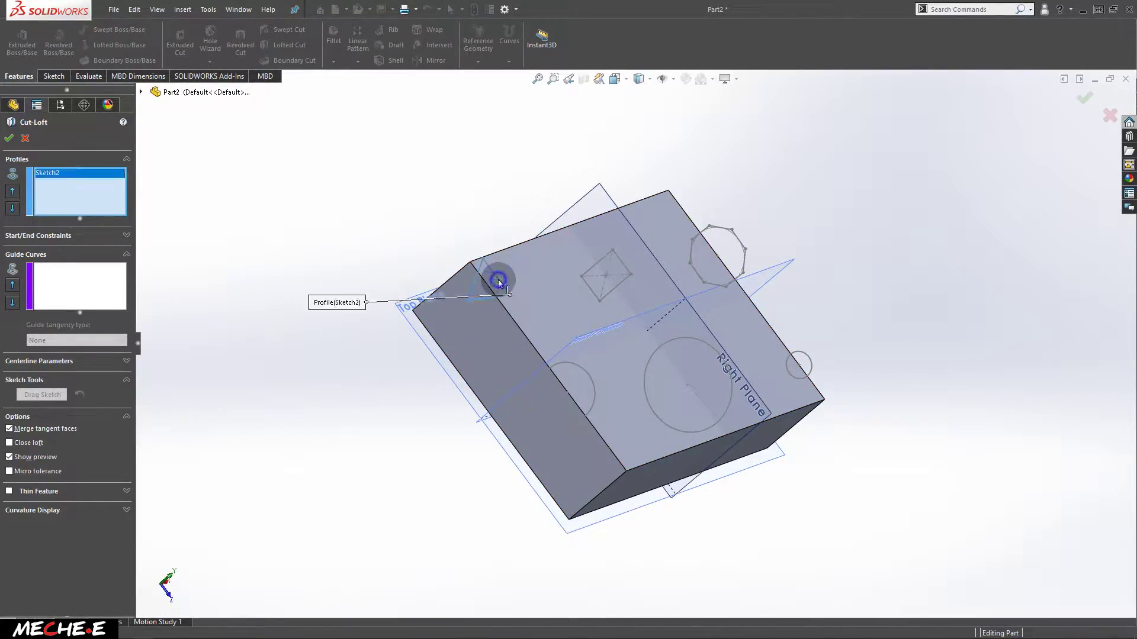
left_click(623, 261)
mouse_move(678, 252)
middle_mouse_down()
mouse_move(609, 261)
mouse_move(638, 263)
middle_mouse_up()
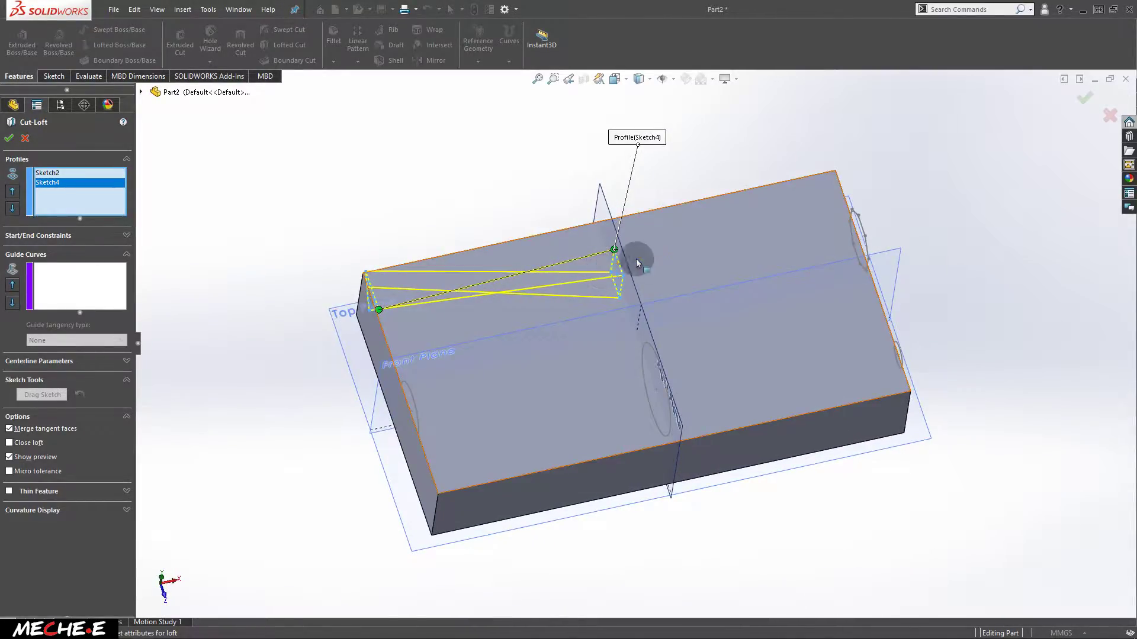
left_click(857, 215)
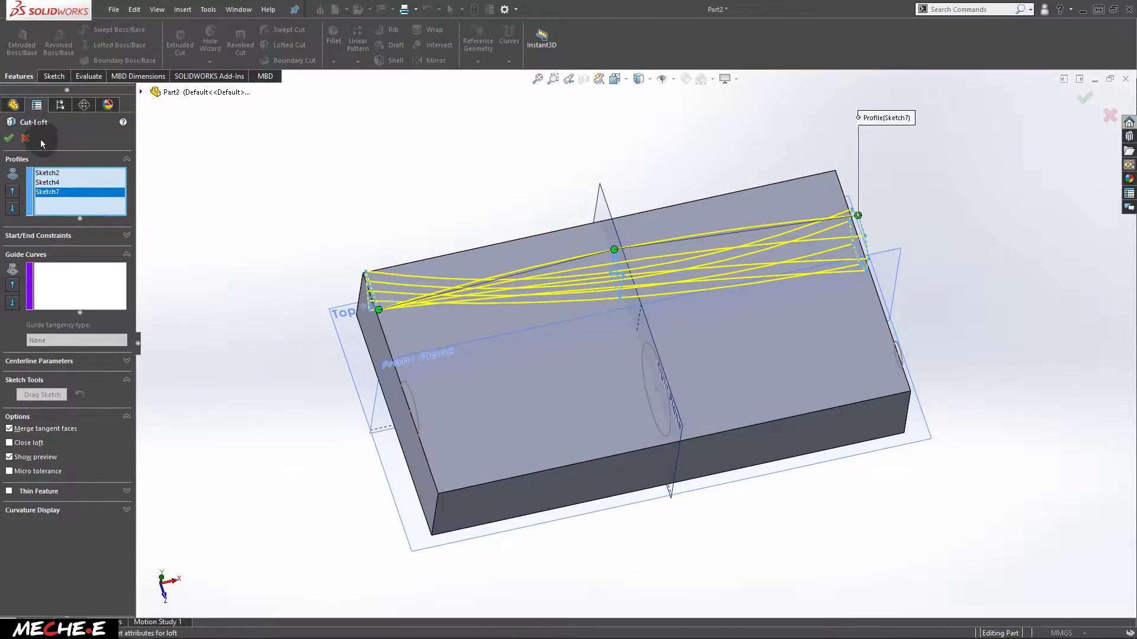
left_click(9, 140)
middle_click_drag(619, 287, 604, 264)
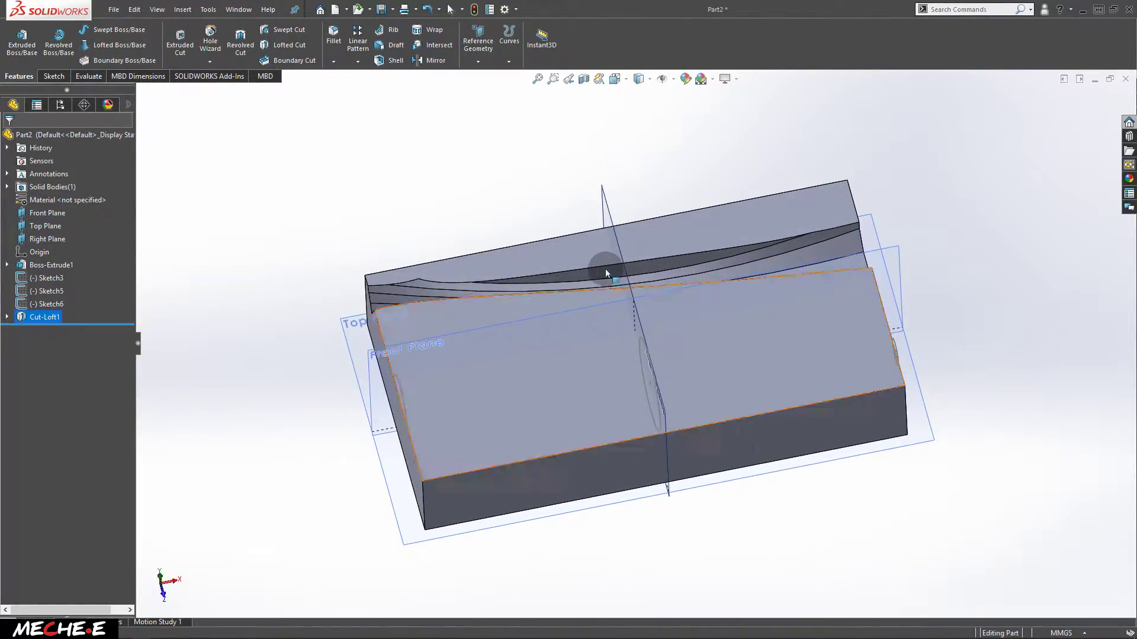
Create Cut-Loft2 through the circle sketches Sketch3, Sketch5 and Sketch6
middle_click_drag(341, 348, 308, 261)
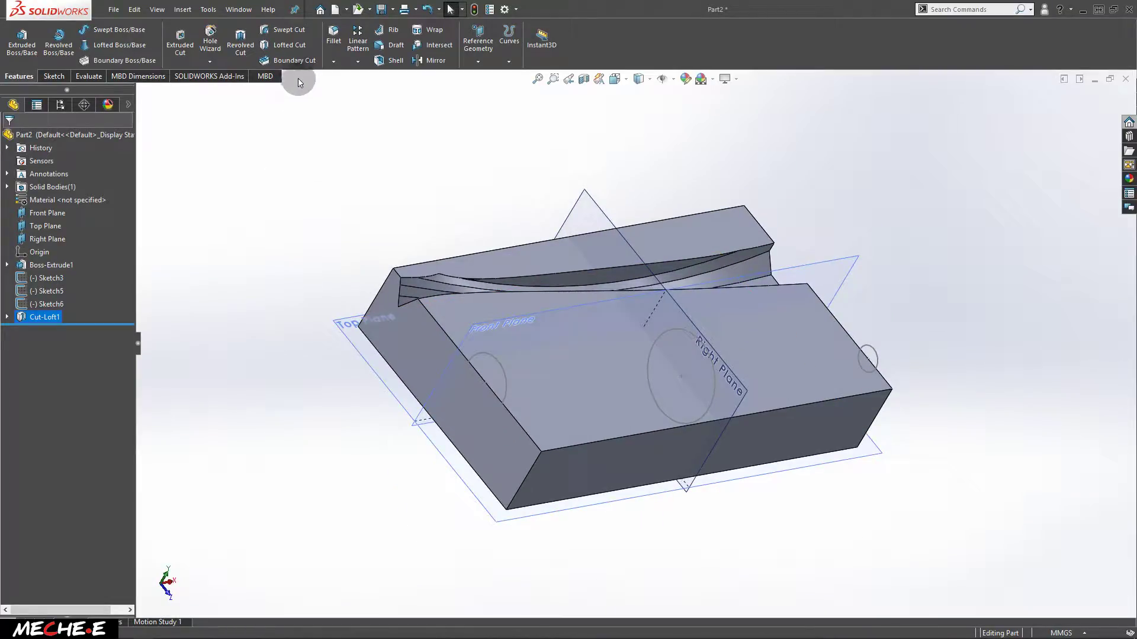
left_click(293, 46)
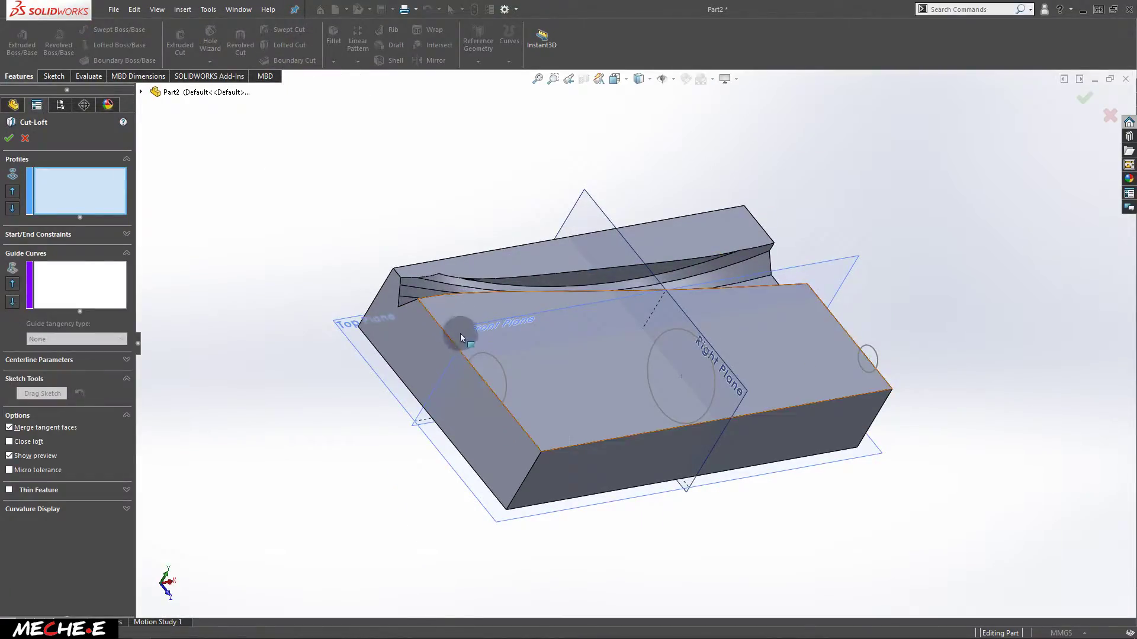
left_click(501, 371)
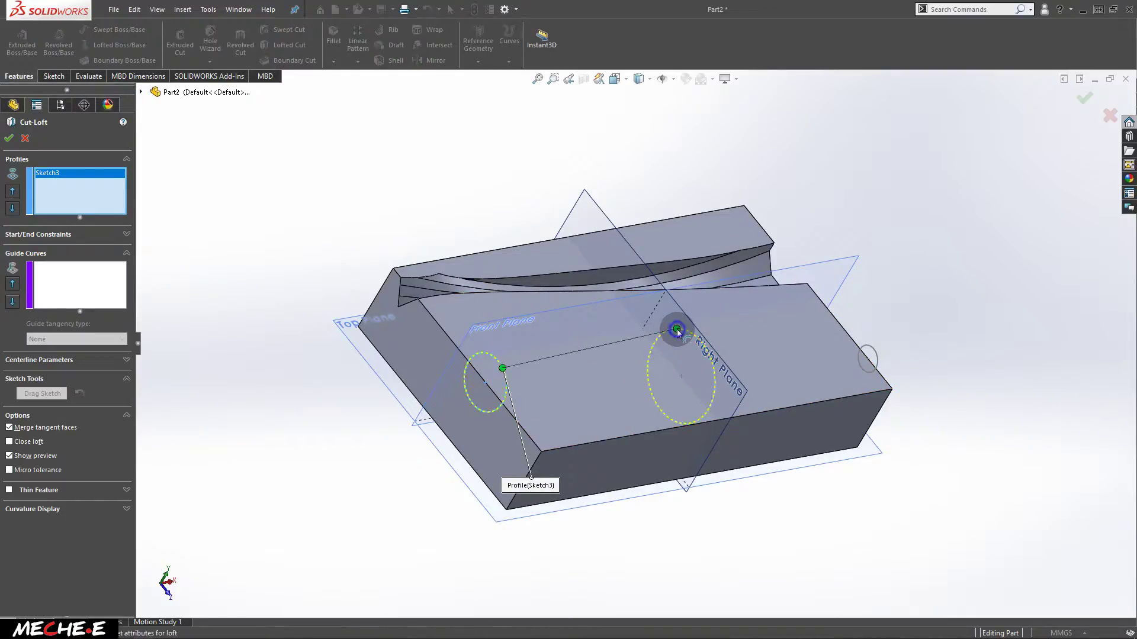
left_click(677, 330)
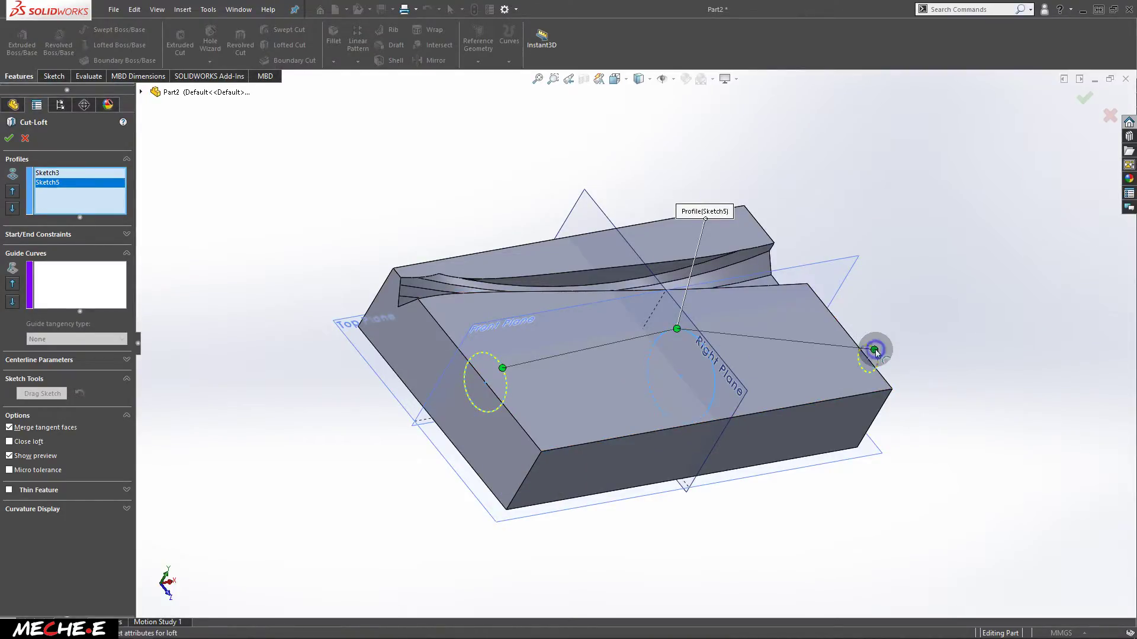
left_click(875, 350)
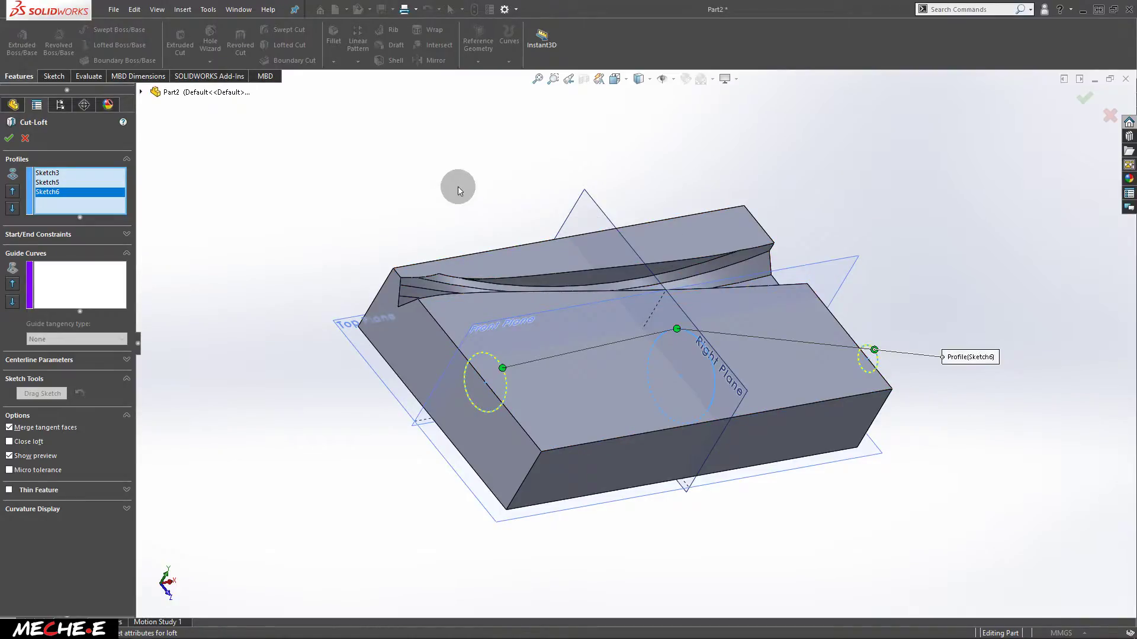
left_click(14, 139)
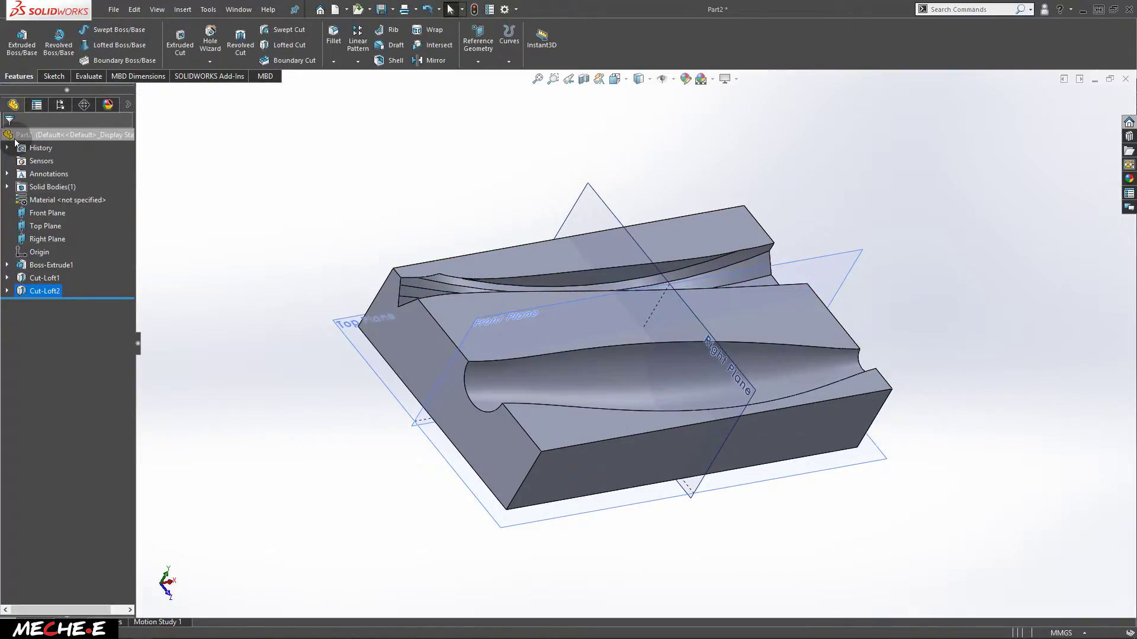
Orbit the part to inspect both lofted cuts
middle_click_drag(794, 318, 817, 314)
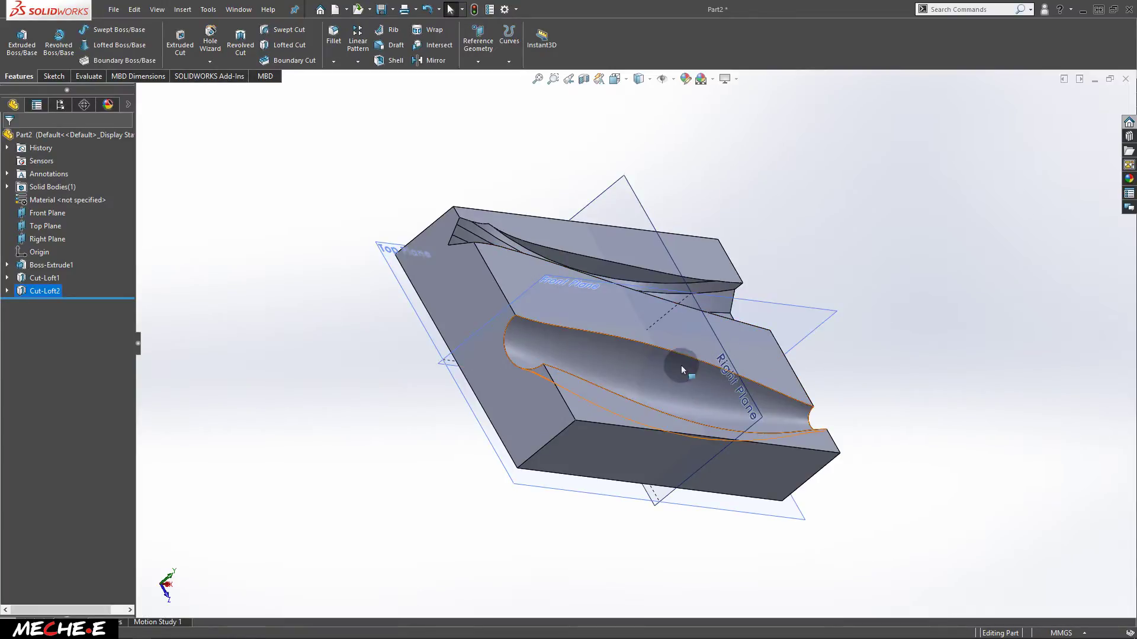
middle_click_drag(668, 389, 594, 368)
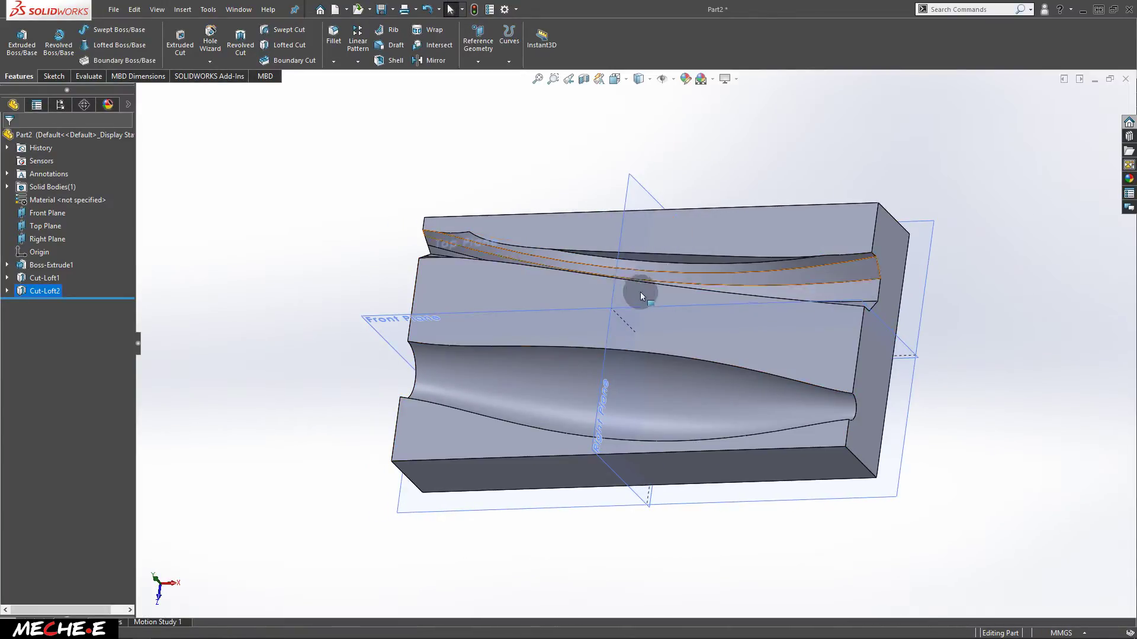
middle_click_drag(641, 296, 596, 257)
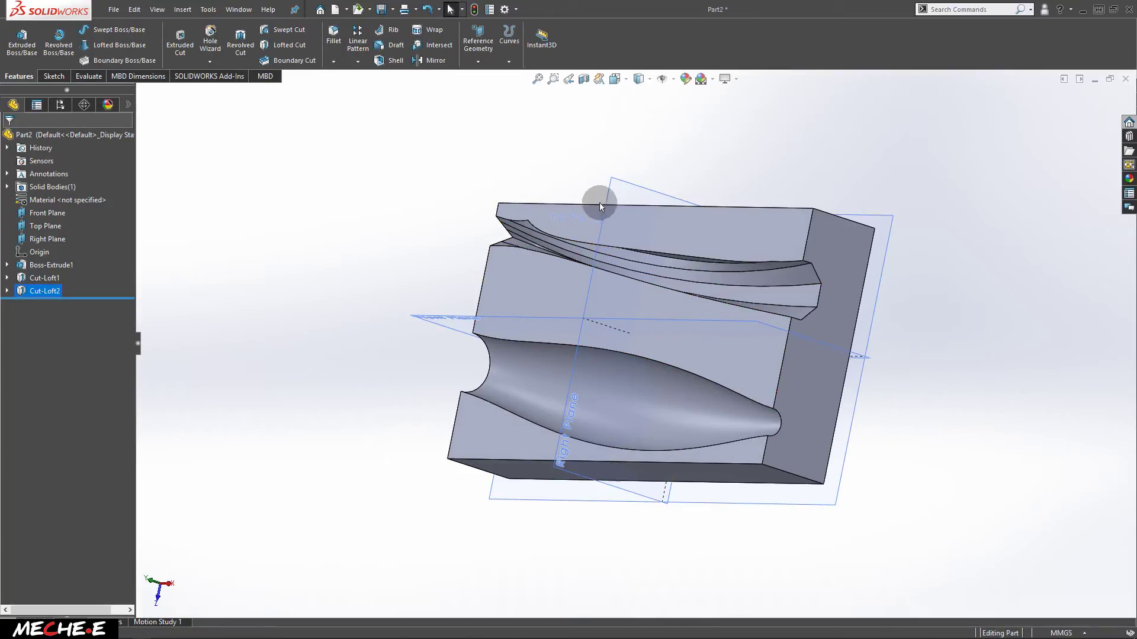